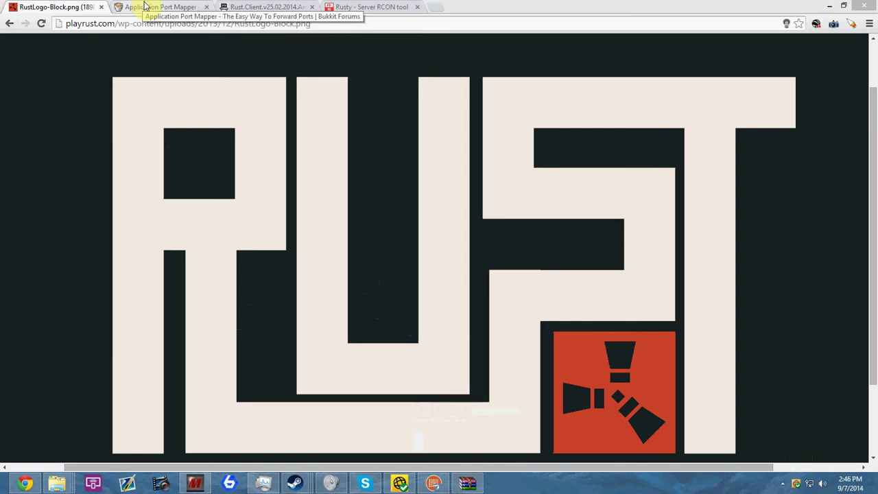
Open a new Chrome tab, enter port number 280156 in the address bar, then clear it
{"action": "mouse_move", "coordinate": [435, 485]}
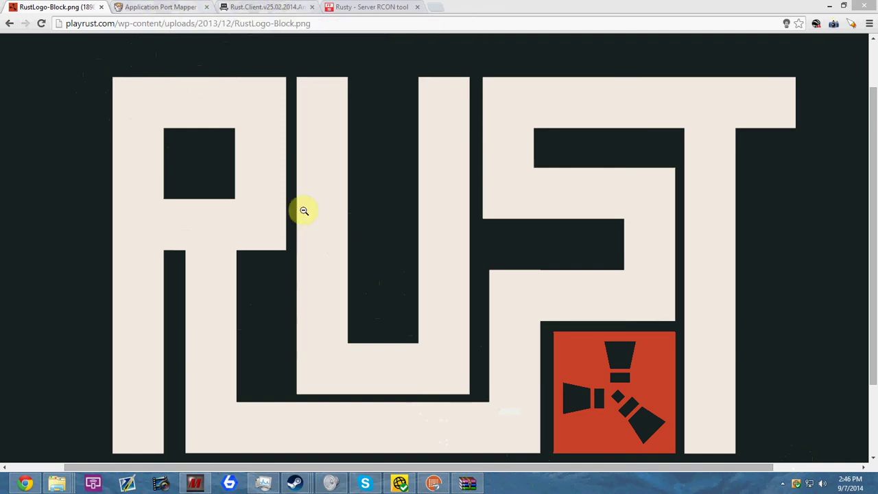
{"action": "left_click", "coordinate": [443, 8]}
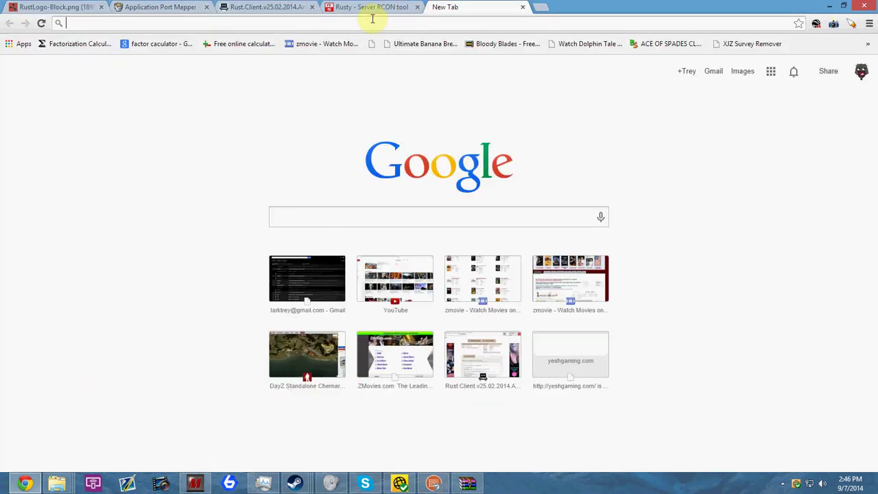
{"action": "type", "text": "28"}
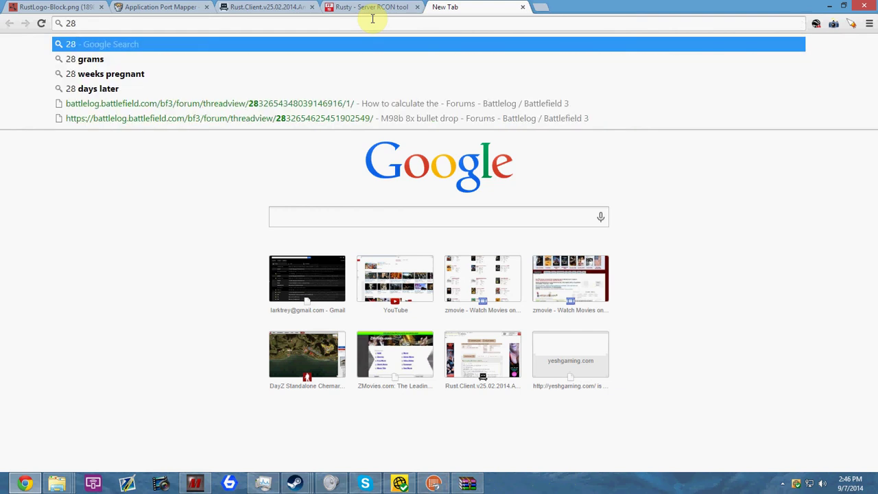
{"action": "type", "text": "015"}
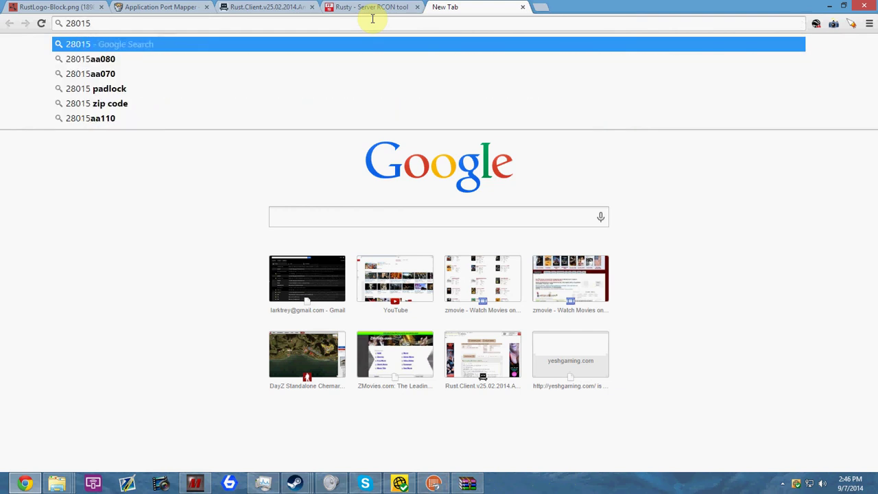
{"action": "type", "text": "6"}
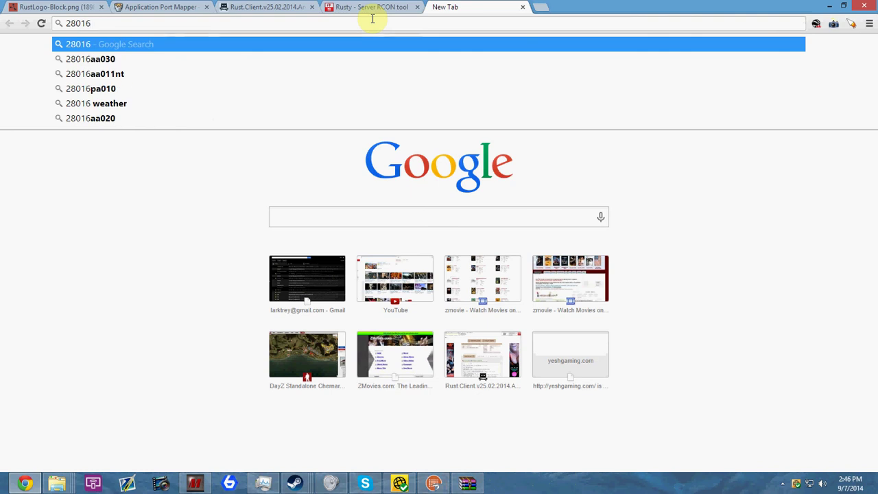
{"action": "key", "text": "BackSpace"}
{"action": "key", "text": "BackSpace"}
{"action": "key", "text": "BackSpace"}
{"action": "key", "text": "BackSpace"}
{"action": "key", "text": "BackSpace"}
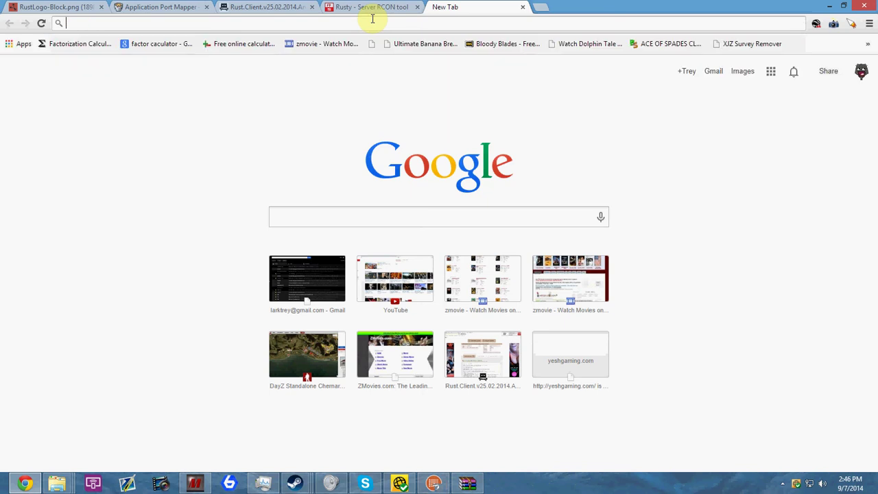
{"action": "left_click", "coordinate": [149, 11]}
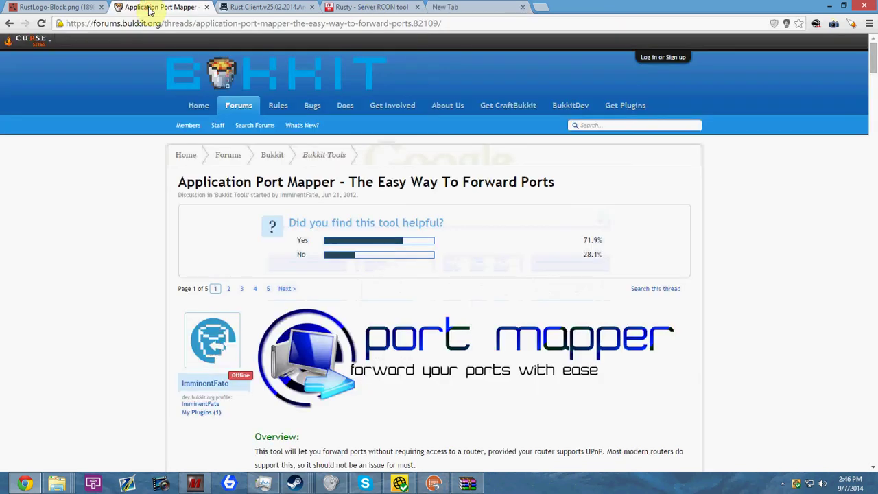
{"action": "scroll", "coordinate": [294, 328], "scroll_direction": "down", "scroll_amount": 3}
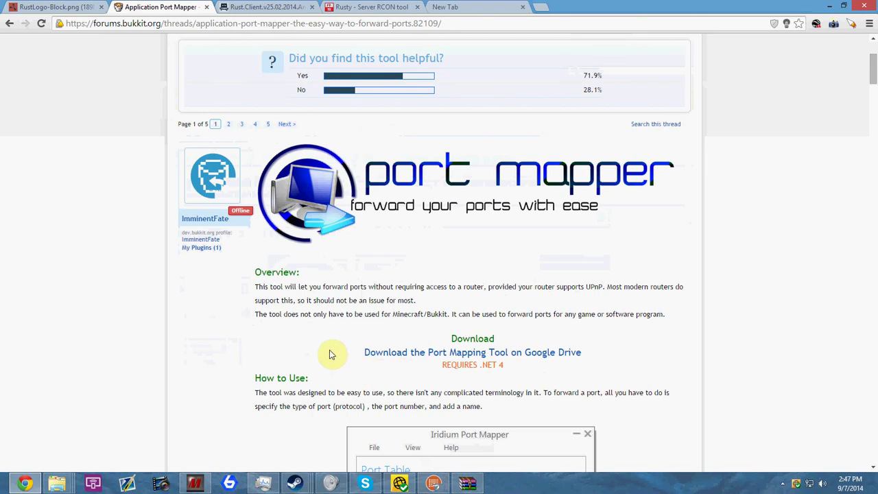
{"action": "scroll", "coordinate": [328, 353], "scroll_direction": "down", "scroll_amount": 5}
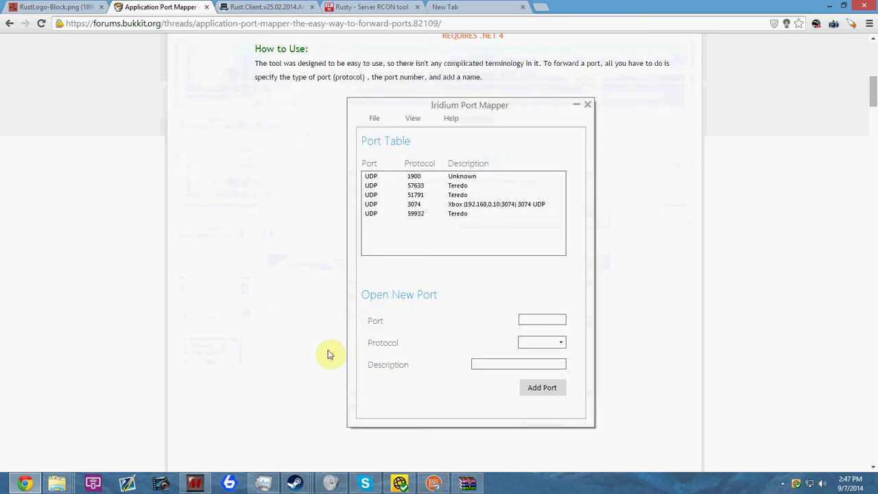
{"action": "left_click", "coordinate": [434, 483]}
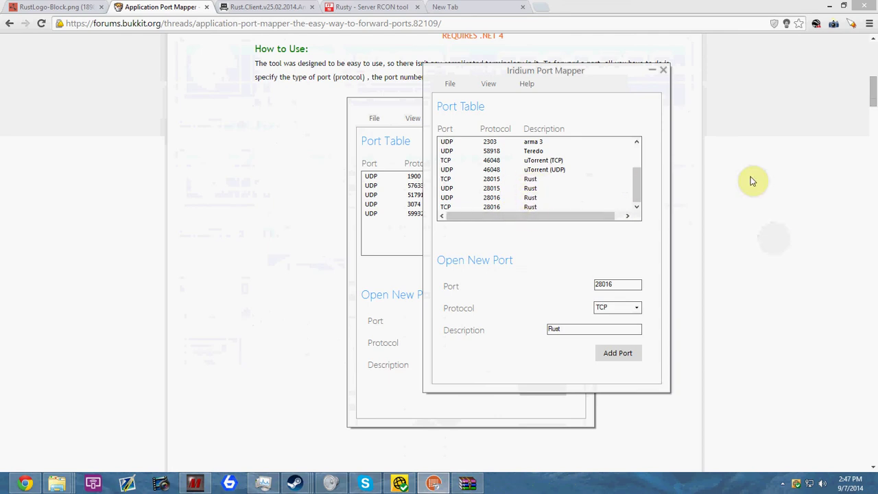
{"action": "left_click", "coordinate": [627, 5]}
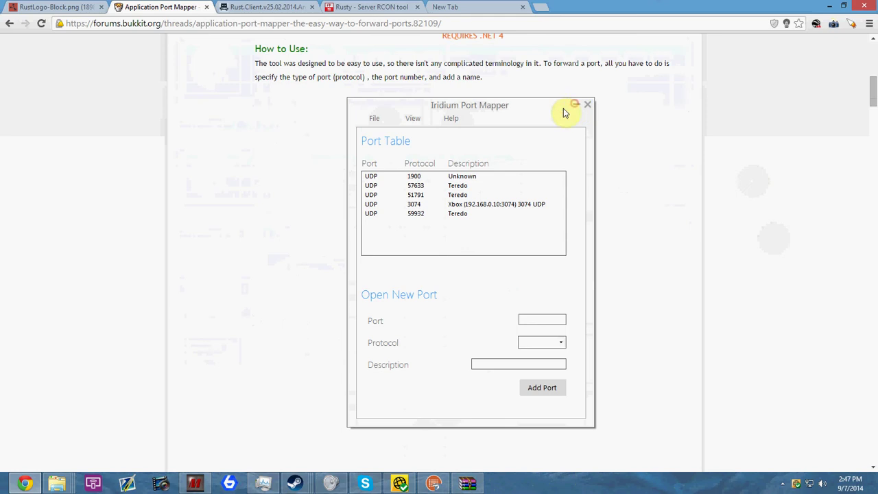
{"action": "scroll", "coordinate": [222, 108], "scroll_direction": "up", "scroll_amount": 6}
{"action": "scroll", "coordinate": [229, 117], "scroll_direction": "down", "scroll_amount": 4}
Check the Rust.Client torrent page's address, return to the Port Mapper thread and reveal hidden tray icons
{"action": "left_click", "coordinate": [281, 5]}
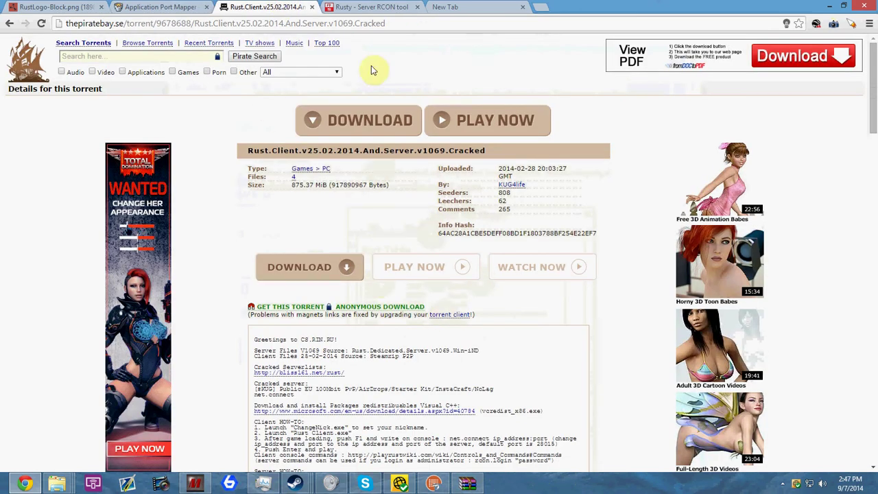
{"action": "left_click", "coordinate": [404, 23]}
{"action": "left_click_drag", "start_coordinate": [403, 23], "coordinate": [14, 7]}
{"action": "key", "text": "End"}
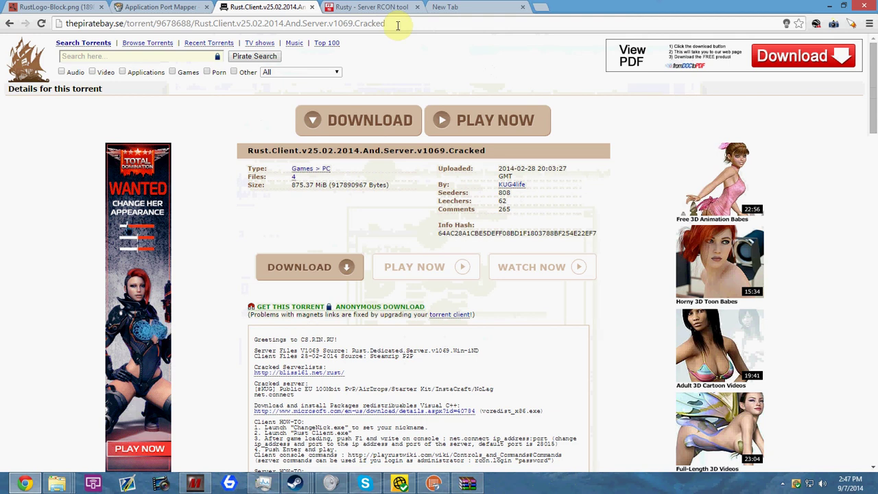
{"action": "left_click", "coordinate": [172, 6]}
{"action": "left_click", "coordinate": [781, 484]}
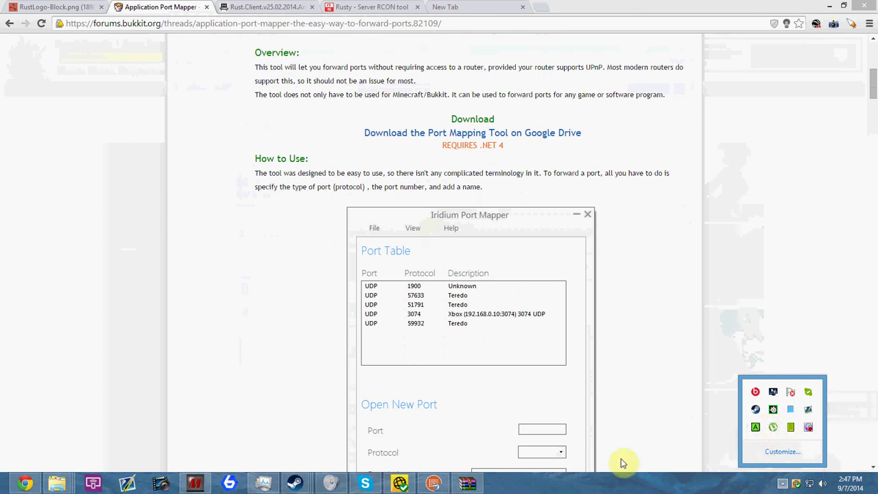
Show the µTorrent main window and list the Rust torrent's files
{"action": "right_click", "coordinate": [775, 428]}
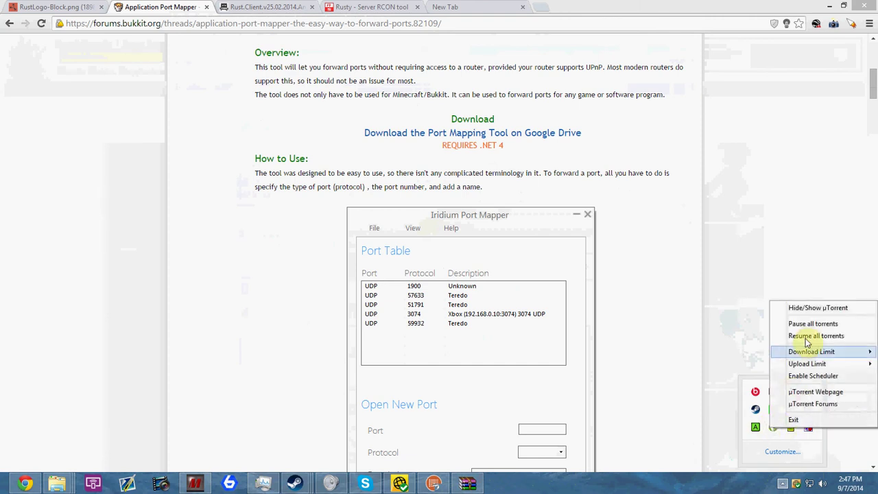
{"action": "left_click", "coordinate": [815, 308]}
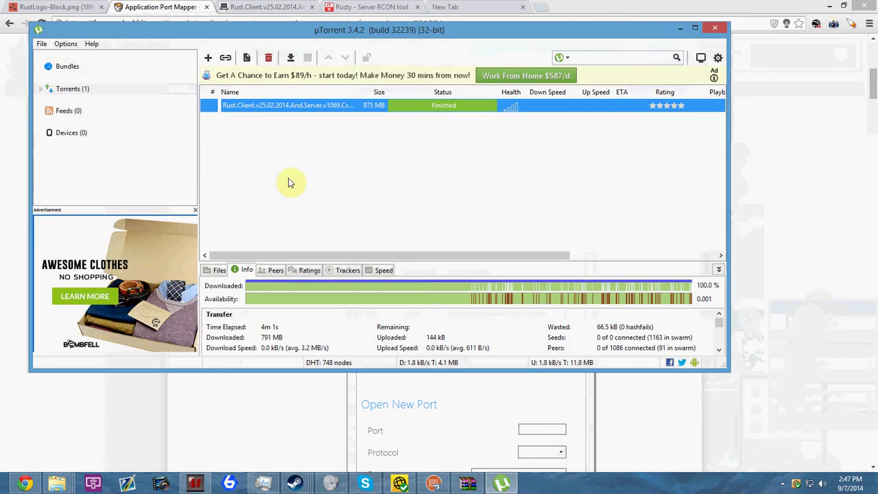
{"action": "left_click", "coordinate": [320, 104]}
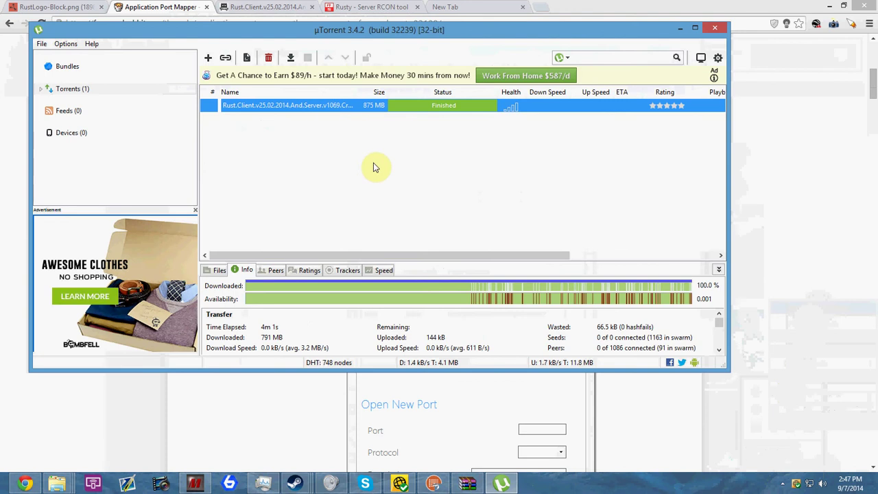
{"action": "scroll", "coordinate": [506, 330], "scroll_direction": "down", "scroll_amount": 2}
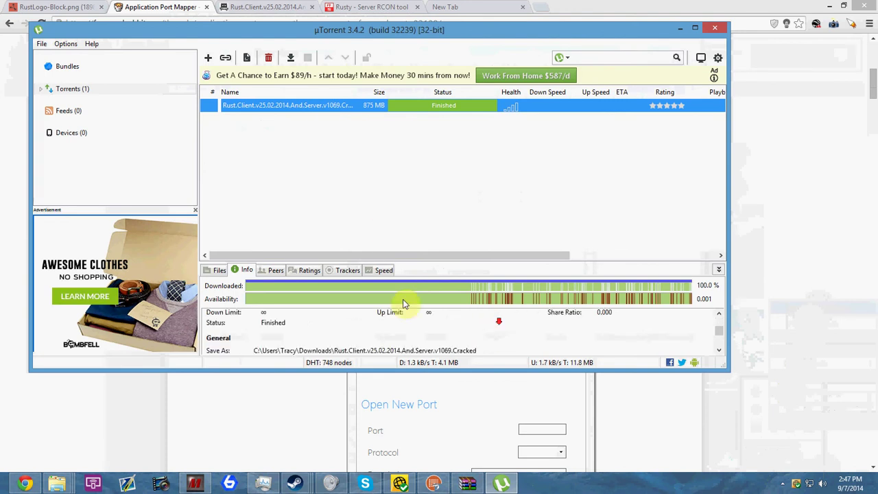
{"action": "left_click", "coordinate": [220, 270]}
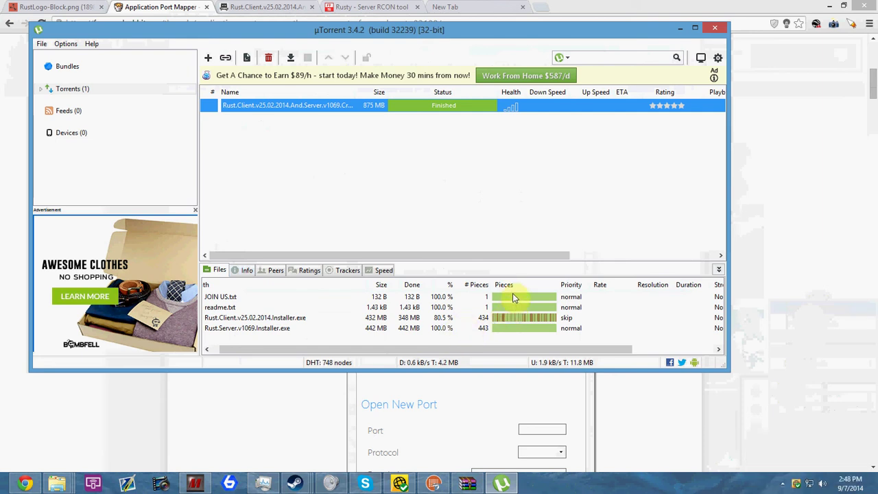
Open the Rust torrent's download folder, continuing past the harmful-files warning
{"action": "left_click", "coordinate": [443, 318]}
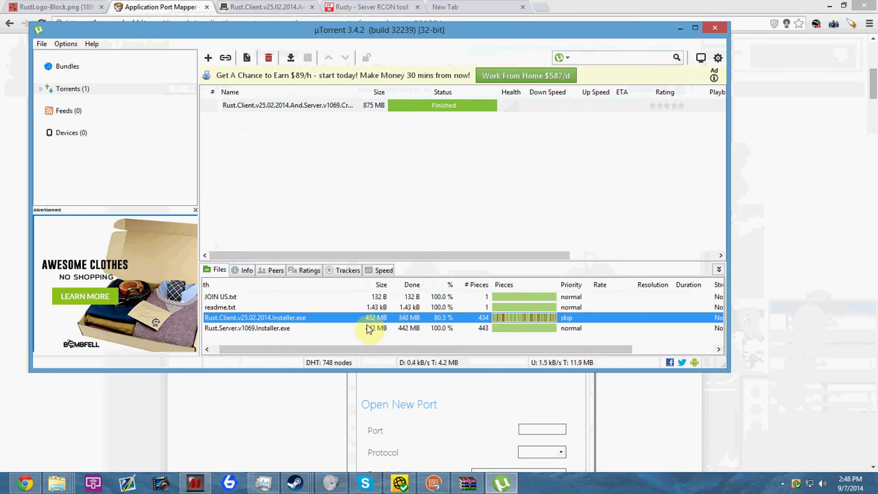
{"action": "double_click", "coordinate": [350, 110]}
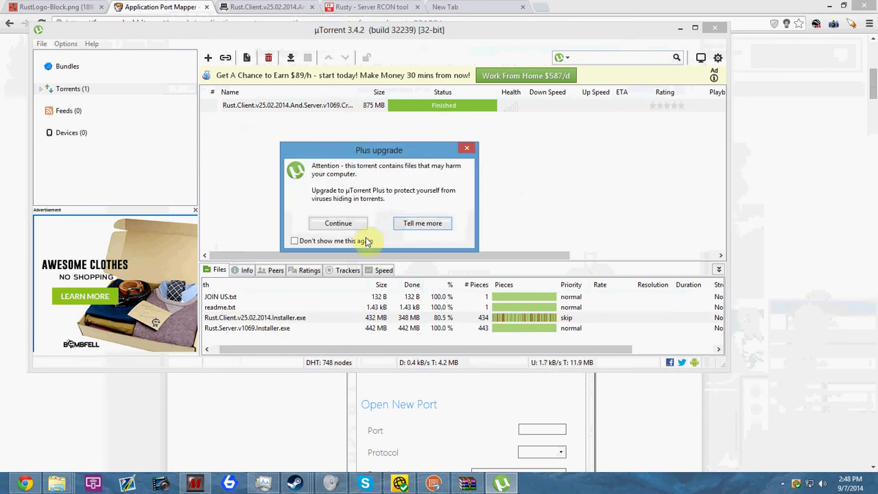
{"action": "left_click", "coordinate": [341, 224]}
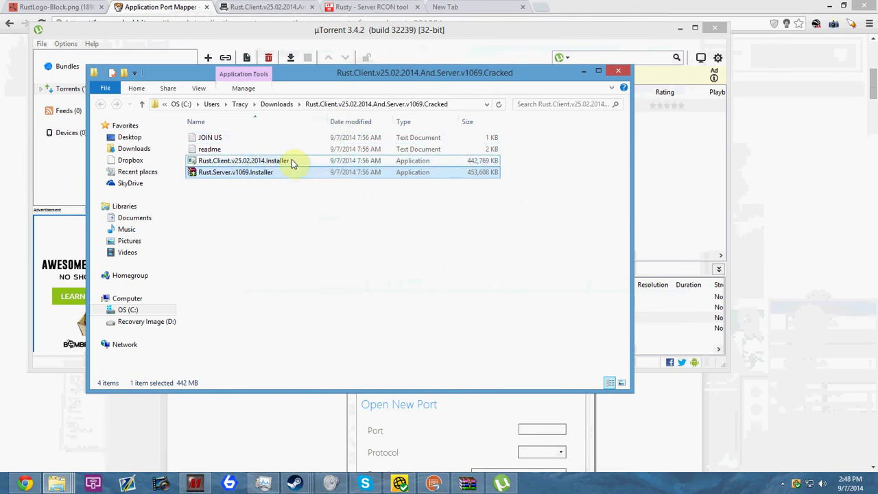
Select the Rust.Client installer, readme, JOIN US and Rust.Server installer files
{"action": "left_click", "coordinate": [293, 162]}
{"action": "left_click", "coordinate": [281, 149]}
{"action": "left_click", "coordinate": [291, 137]}
{"action": "left_click", "coordinate": [280, 173]}
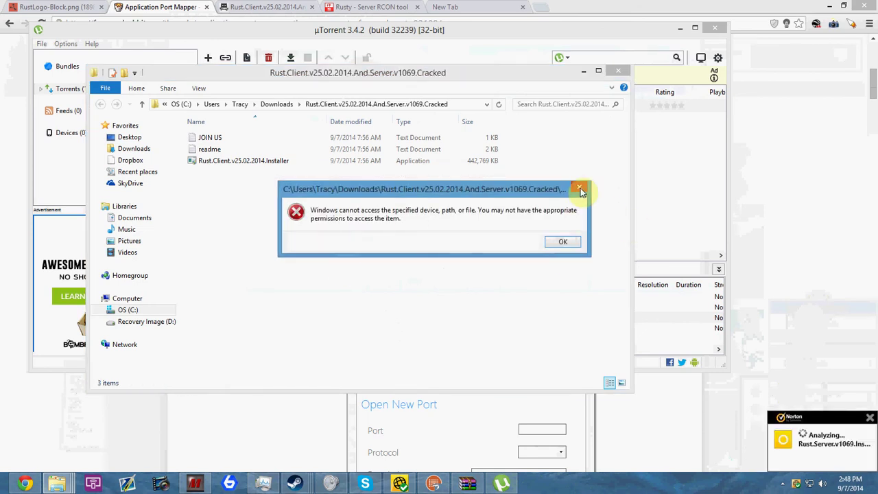
Dismiss the access error and Norton alert, then minimise Norton and the torrent folder
{"action": "left_click", "coordinate": [580, 190]}
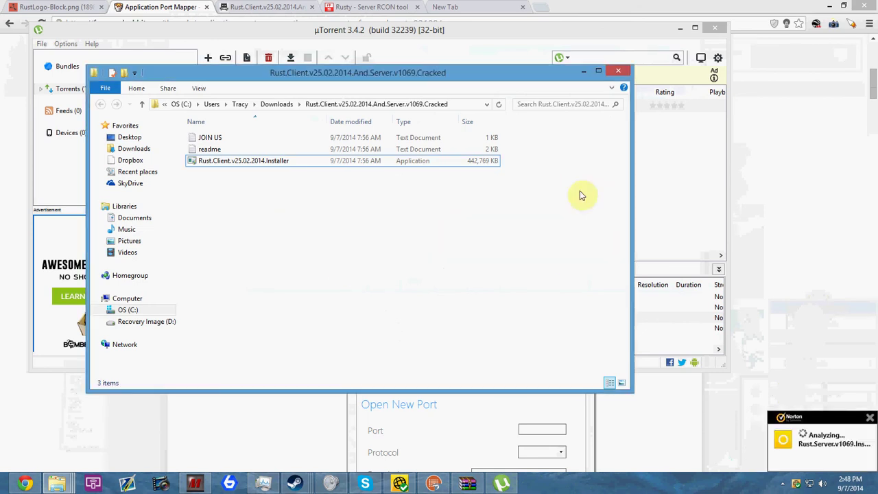
{"action": "left_click", "coordinate": [871, 420]}
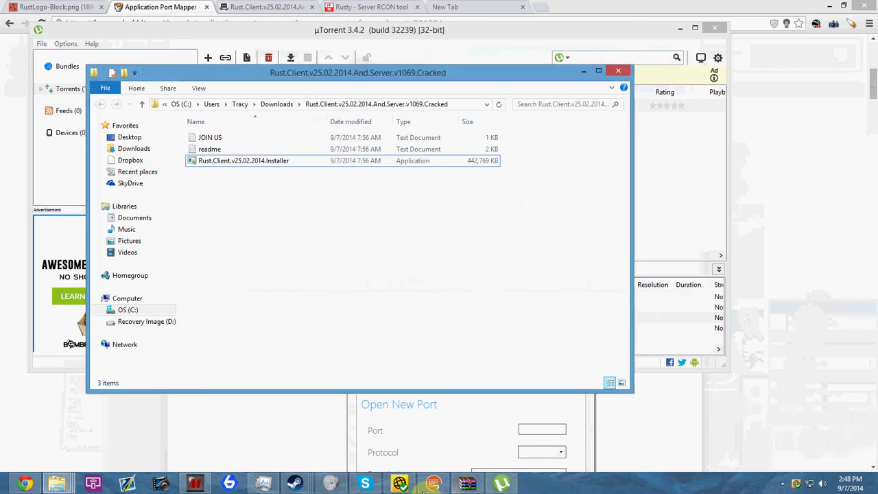
{"action": "left_click", "coordinate": [402, 485]}
{"action": "left_click", "coordinate": [402, 485]}
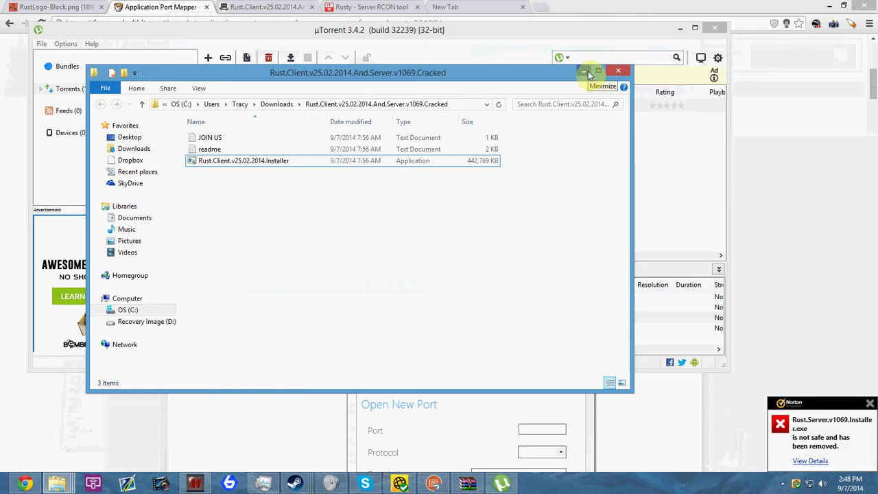
{"action": "left_click", "coordinate": [587, 73]}
Minimise µTorrent and bring the Rust.Server.v1069 folder window forward
{"action": "left_click", "coordinate": [681, 28]}
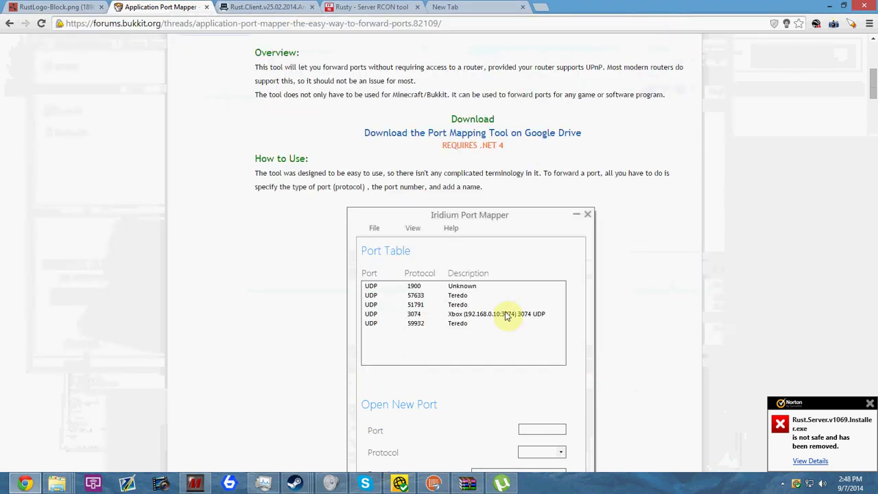
{"action": "mouse_move", "coordinate": [472, 489]}
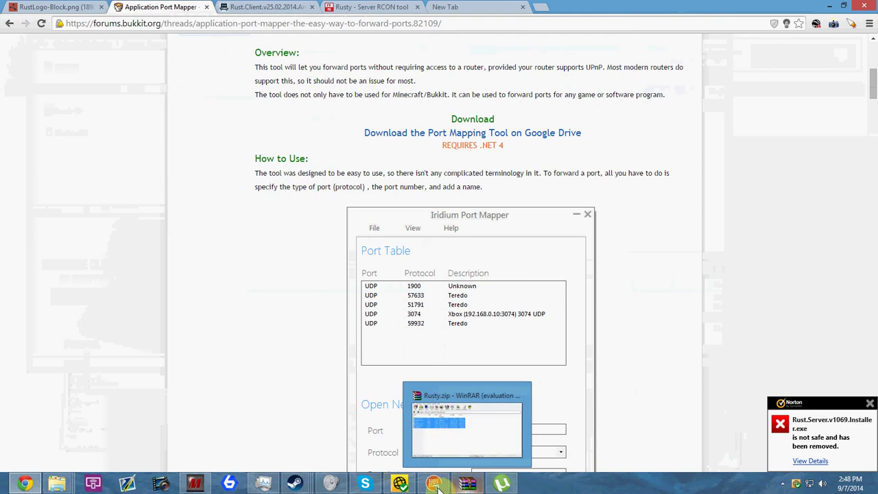
{"action": "mouse_move", "coordinate": [362, 486]}
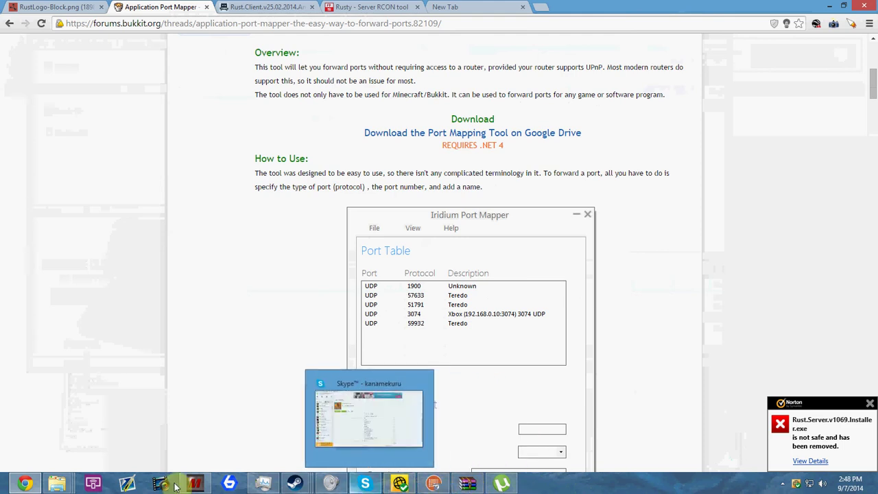
{"action": "mouse_move", "coordinate": [56, 485]}
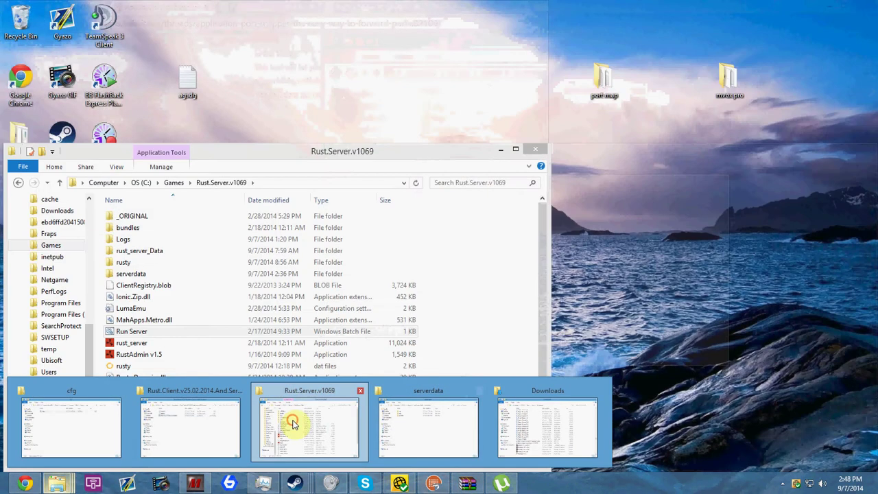
{"action": "left_click", "coordinate": [295, 408]}
Launch RustAdmin v1.5 from the server folder and select the LumaEmu file
{"action": "scroll", "coordinate": [265, 370], "scroll_direction": "down", "scroll_amount": 2}
{"action": "scroll", "coordinate": [271, 388], "scroll_direction": "up", "scroll_amount": 2}
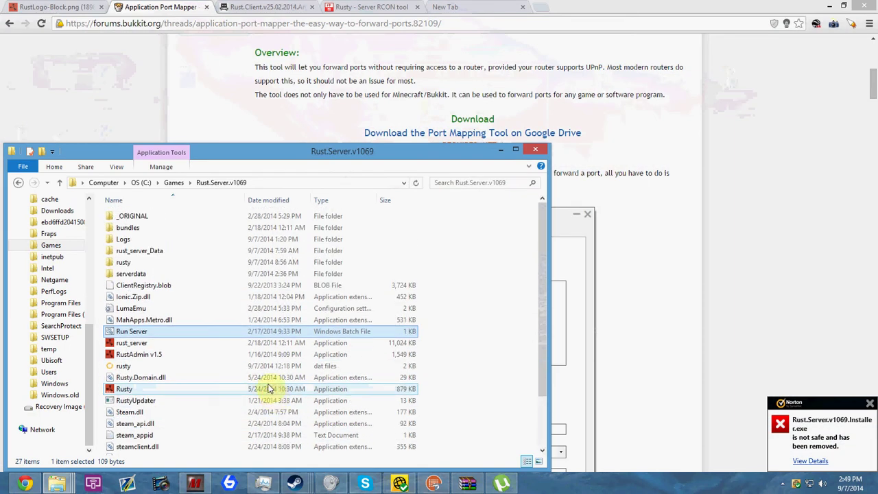
{"action": "double_click", "coordinate": [214, 354]}
{"action": "left_click", "coordinate": [222, 310]}
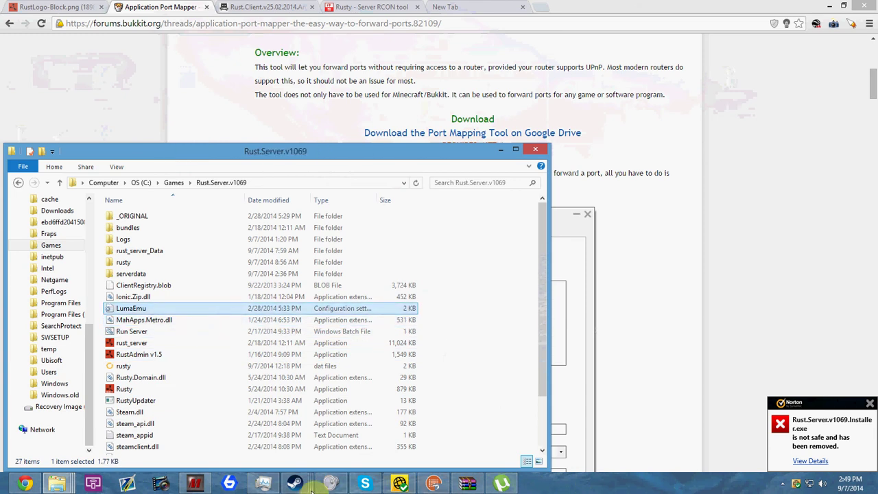
Switch through the Steam library and WinRAR windows, then return to the Rust.Server.v1069 folder
{"action": "mouse_move", "coordinate": [307, 477]}
{"action": "left_click", "coordinate": [296, 427]}
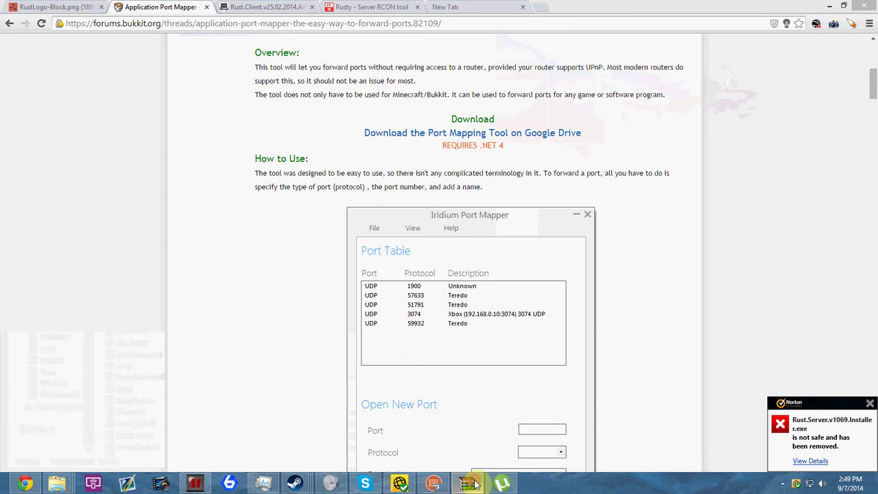
{"action": "left_click", "coordinate": [468, 484]}
{"action": "left_click", "coordinate": [468, 484]}
{"action": "mouse_move", "coordinate": [57, 484]}
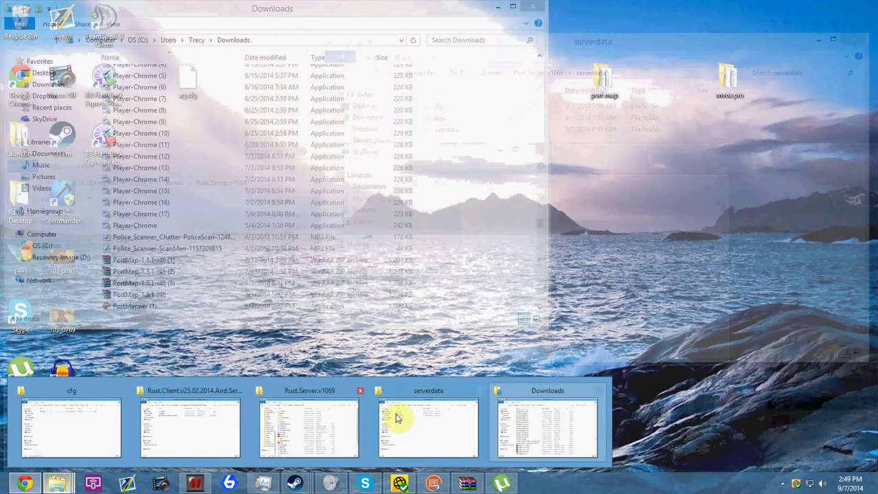
{"action": "left_click", "coordinate": [322, 420]}
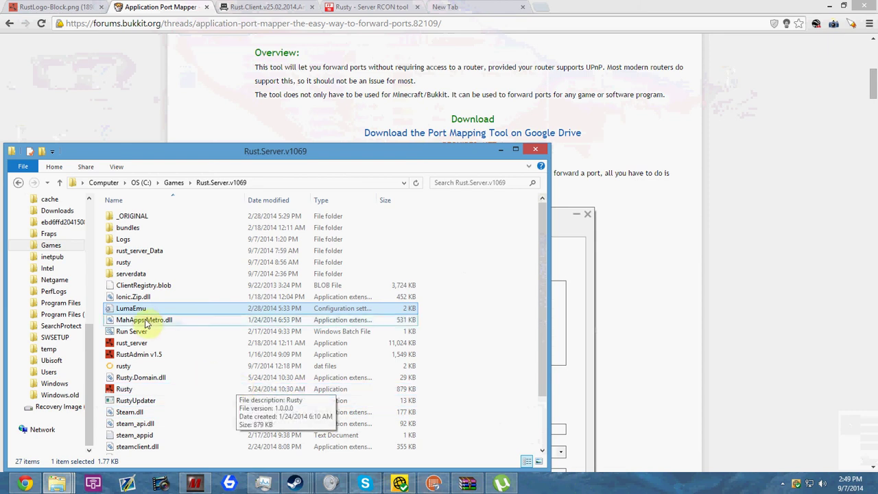
Start the dedicated server with Run Server, then open and close Iridium Port Mapper
{"action": "double_click", "coordinate": [154, 338]}
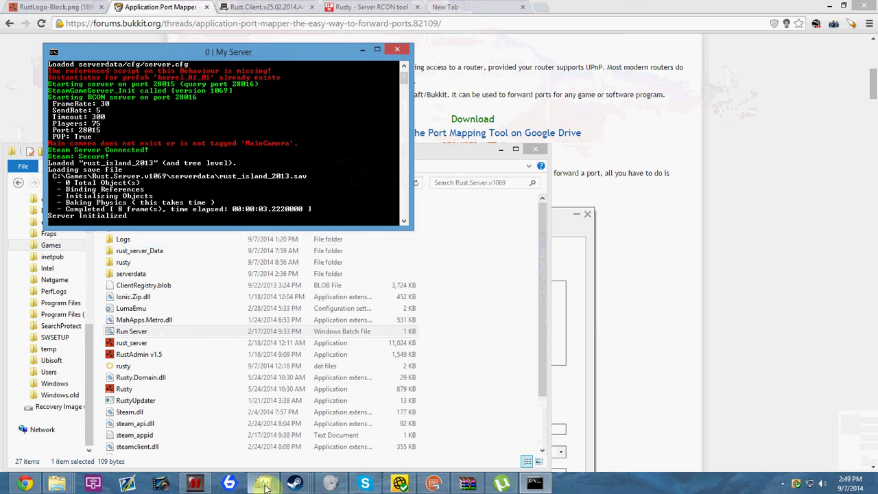
{"action": "mouse_move", "coordinate": [294, 486]}
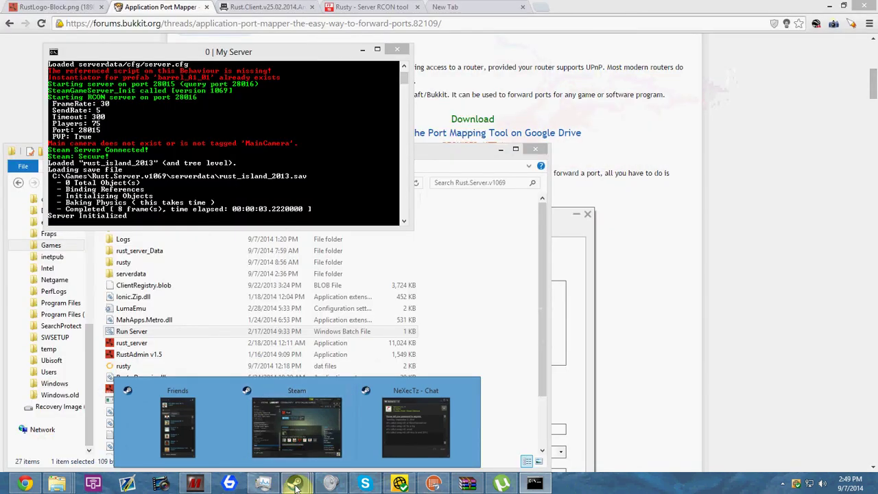
{"action": "left_click", "coordinate": [434, 483]}
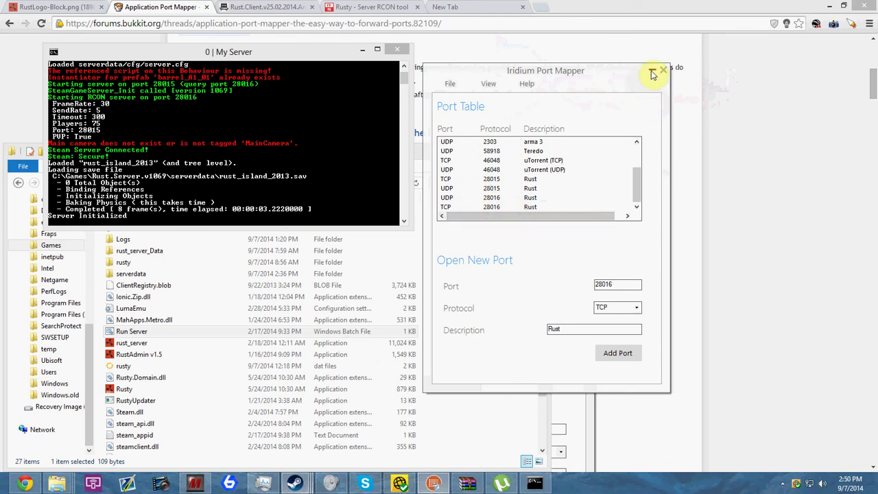
{"action": "left_click", "coordinate": [655, 70]}
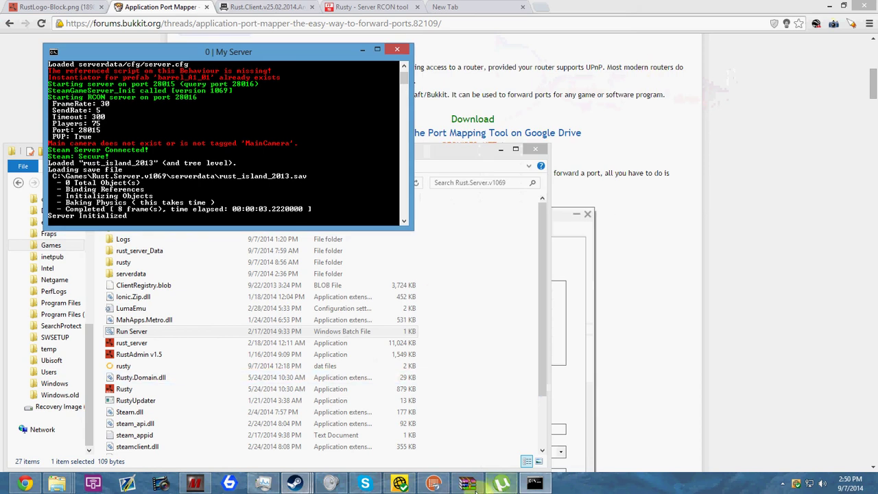
Launch Rust from its Steam library page as Play Rust, with Windowed mode ticked
{"action": "mouse_move", "coordinate": [295, 484]}
{"action": "left_click", "coordinate": [292, 427]}
{"action": "left_click", "coordinate": [184, 114]}
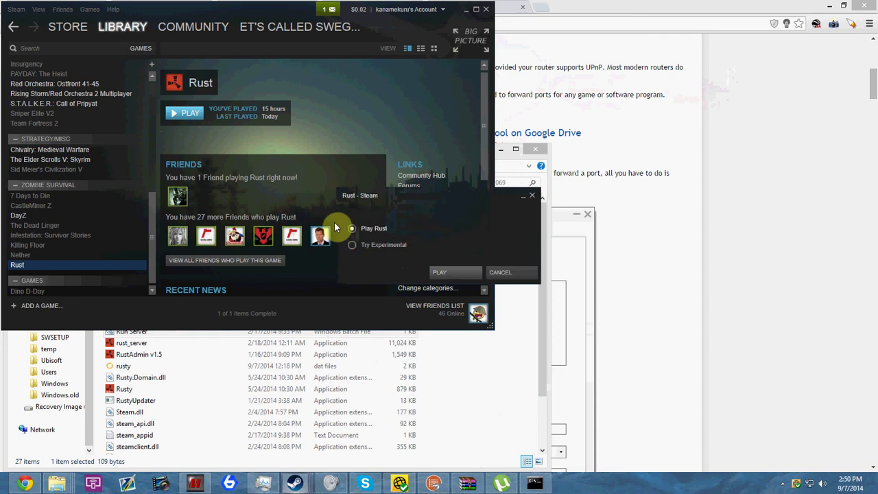
{"action": "left_click", "coordinate": [442, 273]}
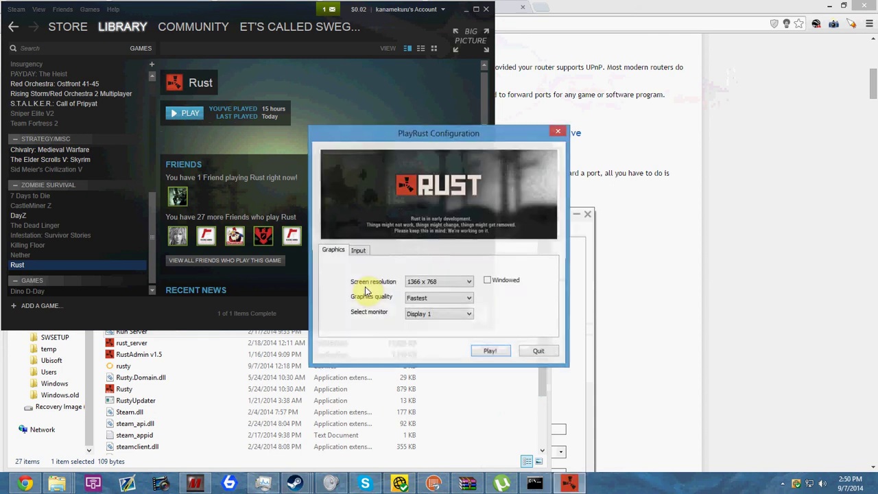
{"action": "left_click", "coordinate": [488, 281]}
{"action": "left_click", "coordinate": [491, 352]}
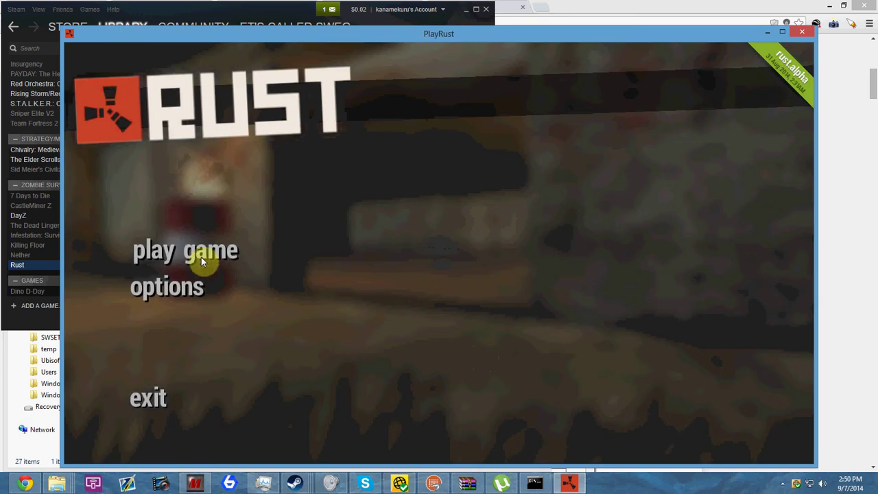
Open the server browser and look through the community, history and modded server lists
{"action": "left_click", "coordinate": [202, 255]}
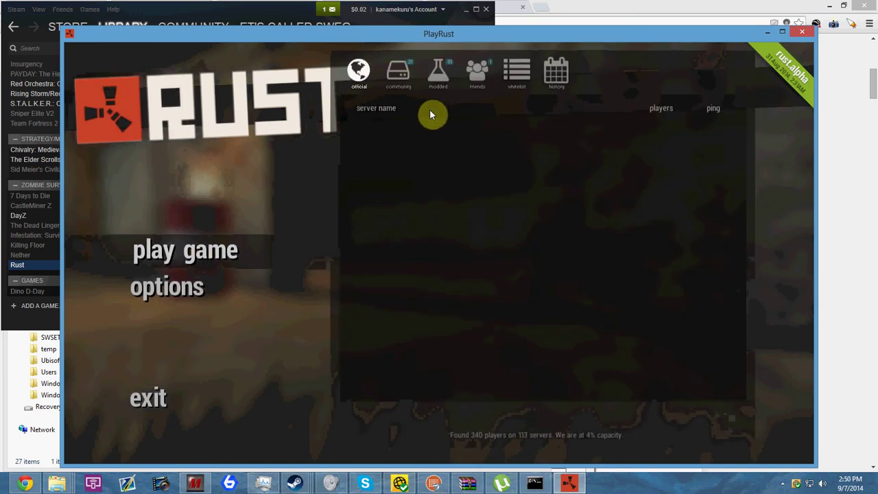
{"action": "left_click", "coordinate": [402, 72]}
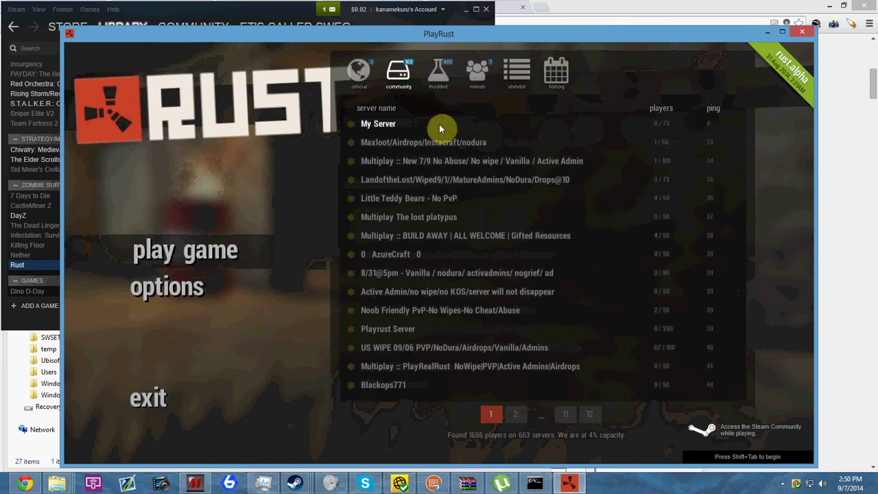
{"action": "left_click", "coordinate": [556, 71]}
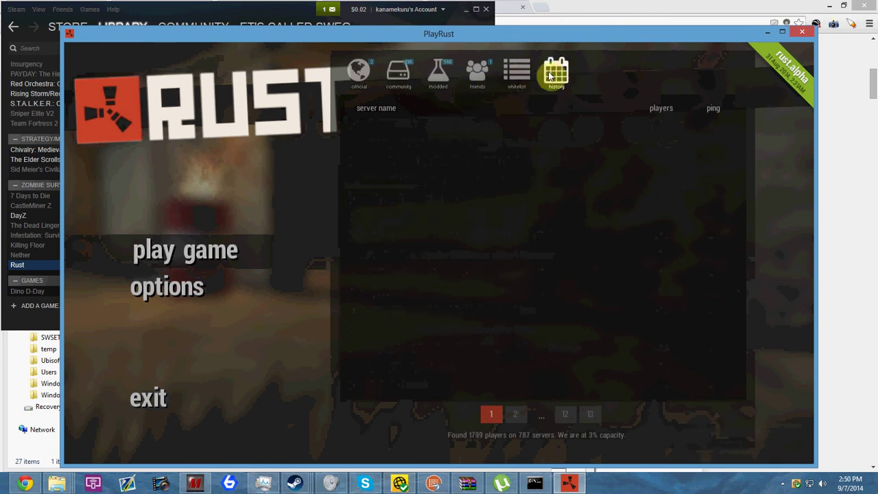
{"action": "left_click", "coordinate": [432, 77]}
{"action": "left_click", "coordinate": [398, 72]}
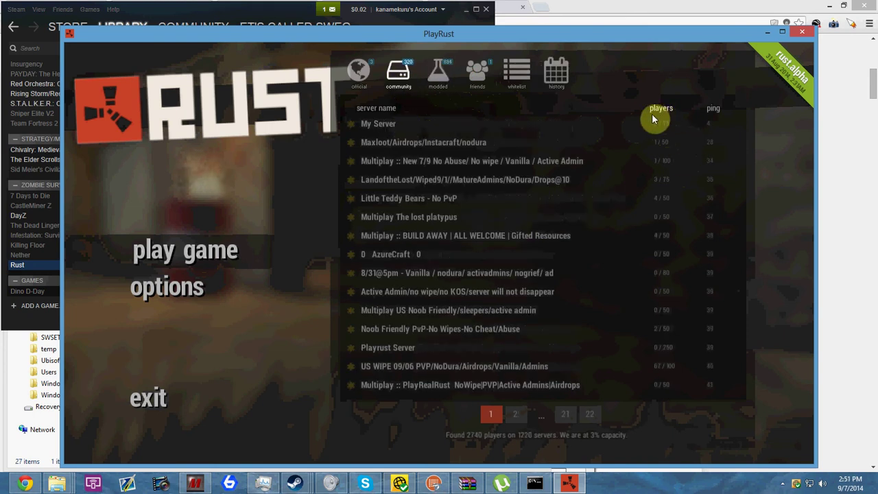
Glance at the My Server console, then join My Server from the community list
{"action": "left_click", "coordinate": [535, 483]}
{"action": "left_click", "coordinate": [533, 484]}
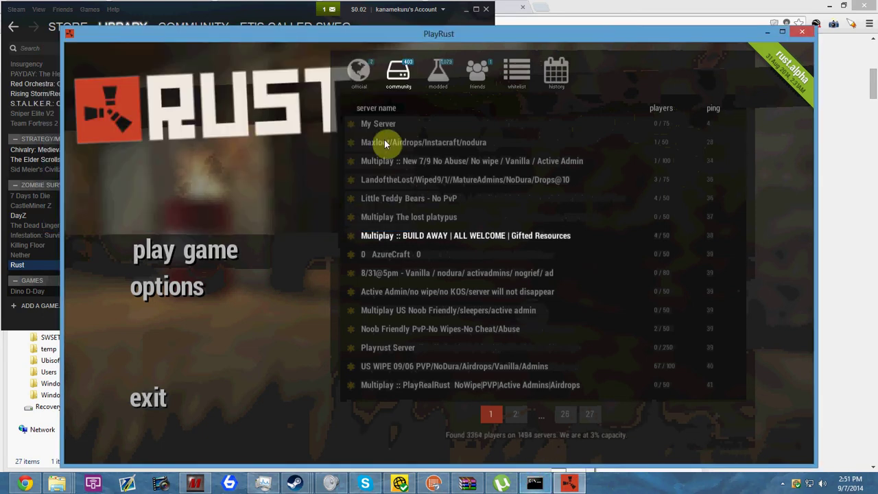
{"action": "left_click", "coordinate": [383, 178]}
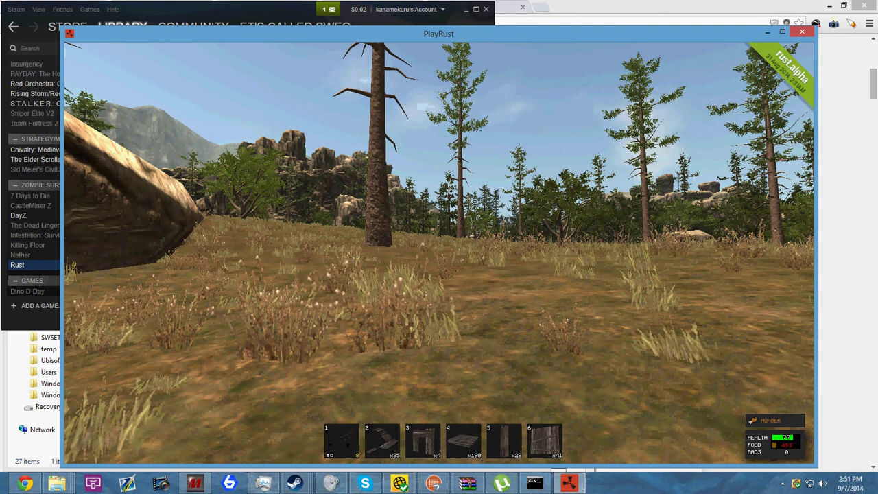
Switch between the pistol and a building piece, ending with the pistol drawn
{"action": "key", "text": "1"}
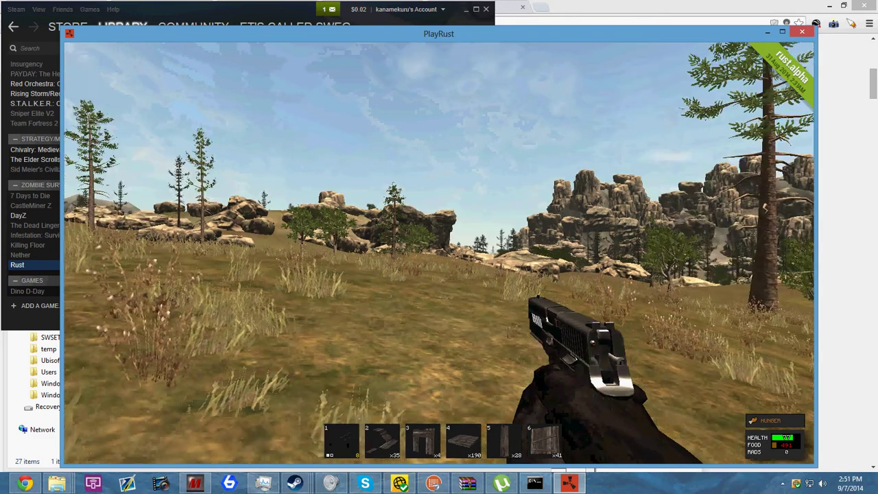
{"action": "key", "text": "2"}
{"action": "key", "text": "1"}
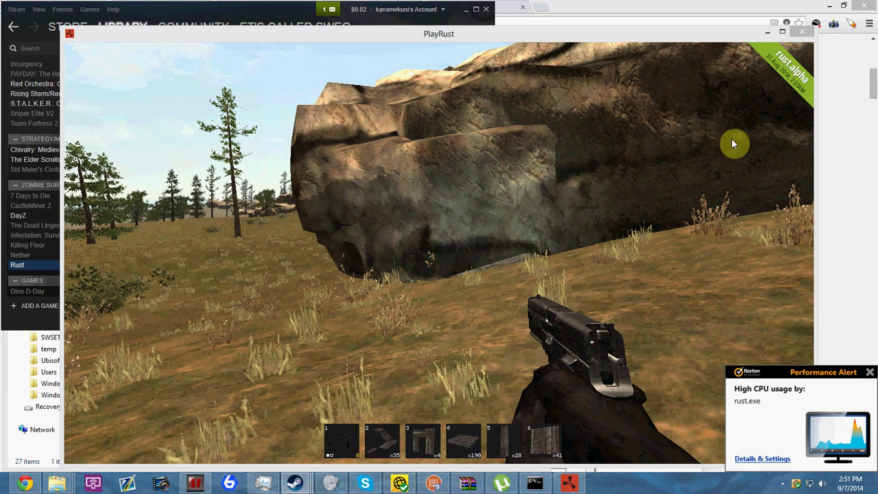
After checking the browser and server console, close the frozen game from its taskbar jump list
{"action": "left_click", "coordinate": [511, 272]}
{"action": "left_click", "coordinate": [539, 485]}
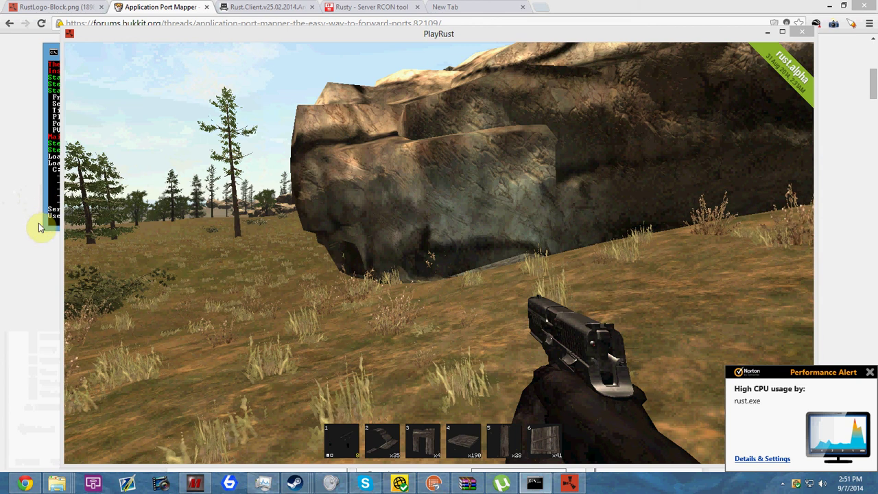
{"action": "right_click", "coordinate": [569, 484]}
{"action": "left_click", "coordinate": [563, 483]}
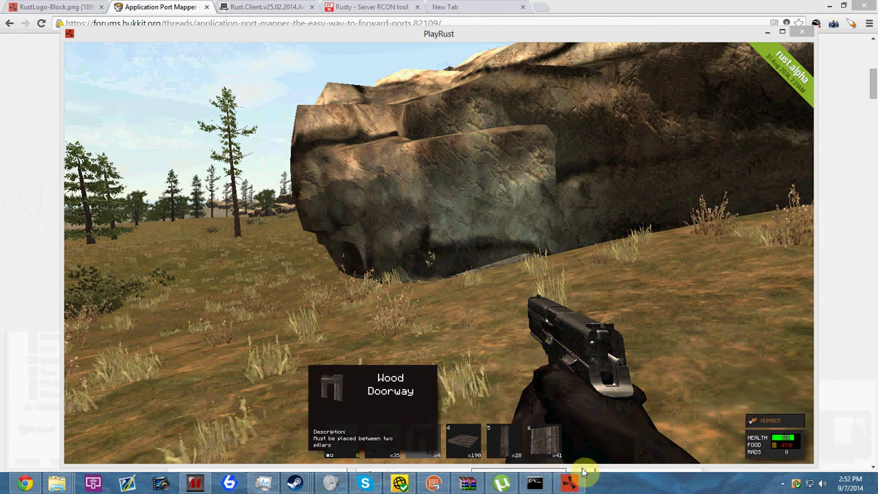
{"action": "mouse_move", "coordinate": [574, 487]}
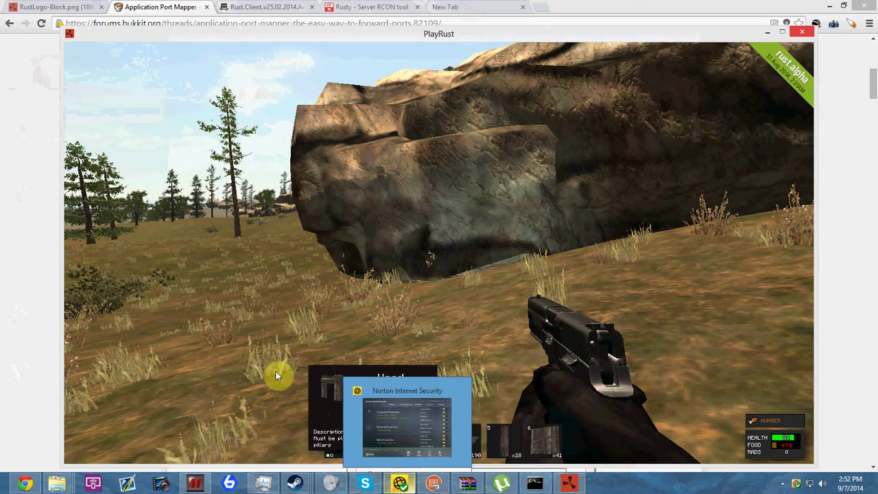
{"action": "left_click", "coordinate": [265, 484]}
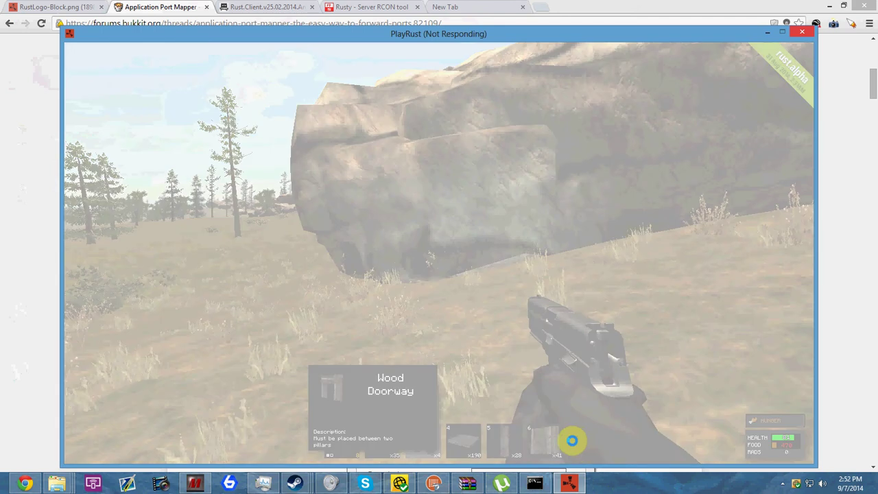
{"action": "right_click", "coordinate": [570, 483]}
{"action": "left_click", "coordinate": [555, 455]}
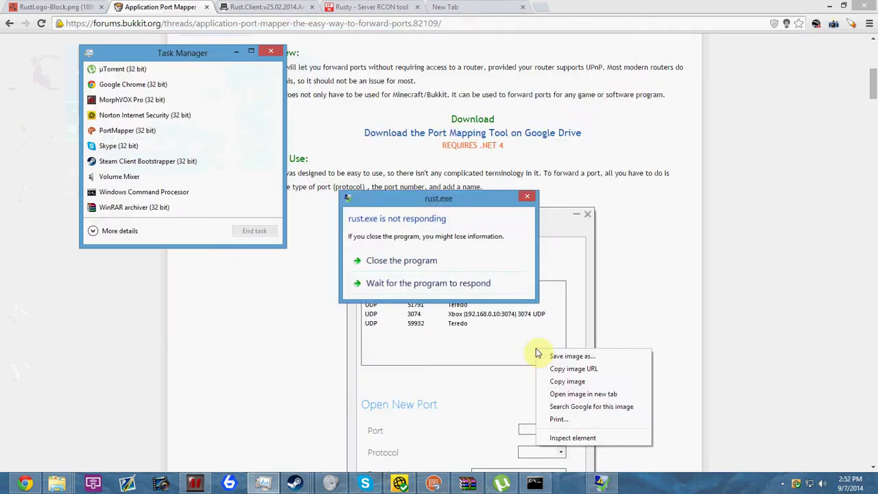
Close the unresponsive game, then bring the My Server console forward and centre it on screen
{"action": "left_click", "coordinate": [405, 260]}
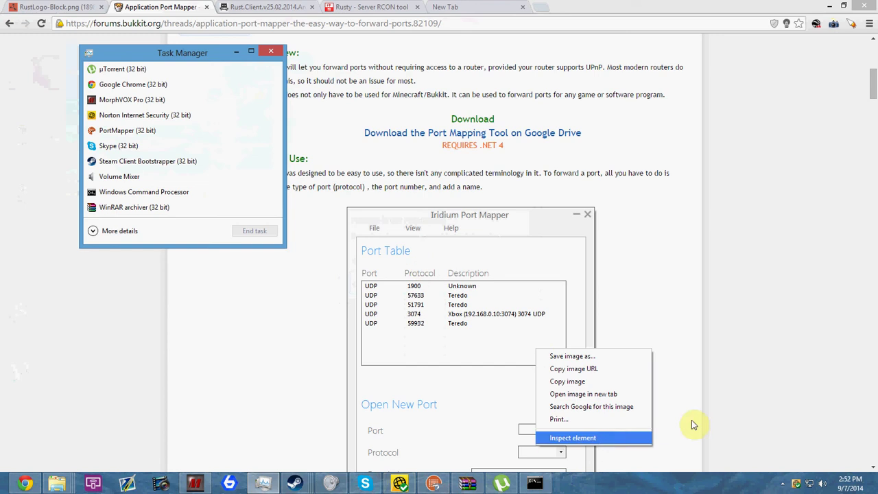
{"action": "left_click", "coordinate": [743, 388]}
{"action": "left_click", "coordinate": [535, 484]}
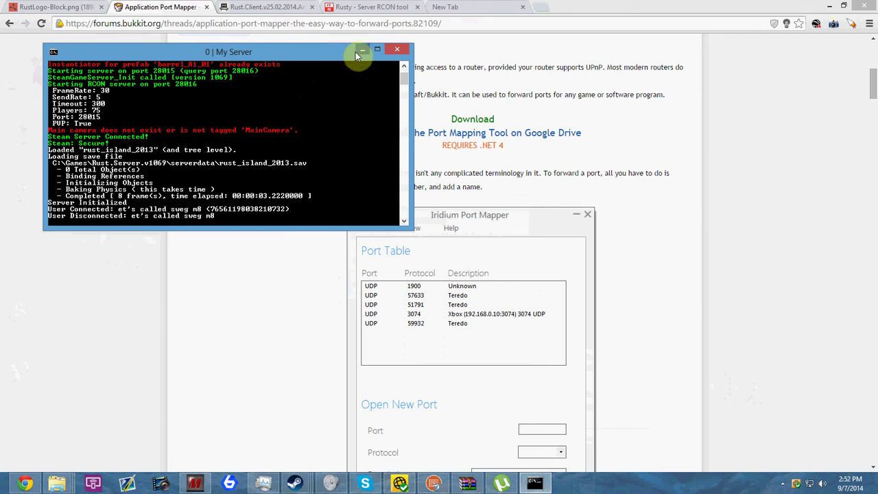
{"action": "left_click_drag", "start_coordinate": [351, 51], "coordinate": [530, 132]}
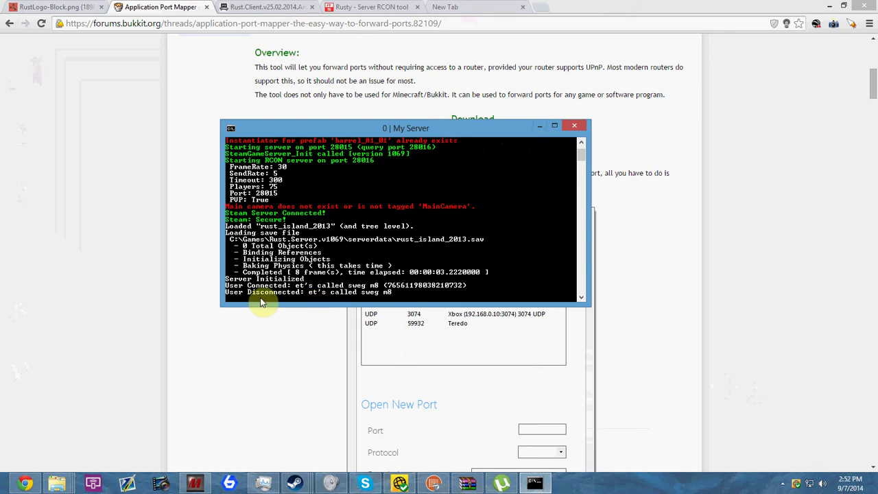
Set a new RCON password in the server console with the rcon.password command
{"action": "type", "text": "serv"}
{"action": "key", "text": "BackSpace"}
{"action": "key", "text": "BackSpace"}
{"action": "key", "text": "BackSpace"}
{"action": "key", "text": "BackSpace"}
{"action": "key", "text": "BackSpace"}
{"action": "type", "text": "rcon"}
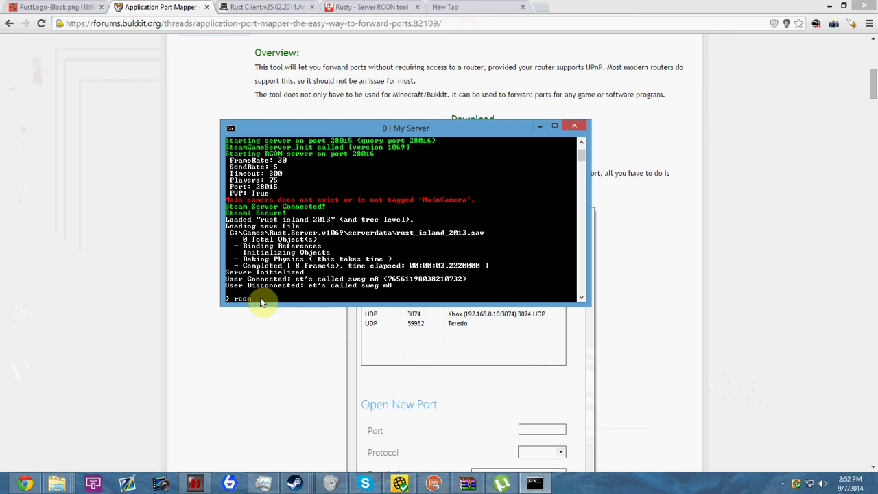
{"action": "type", "text": ".password"}
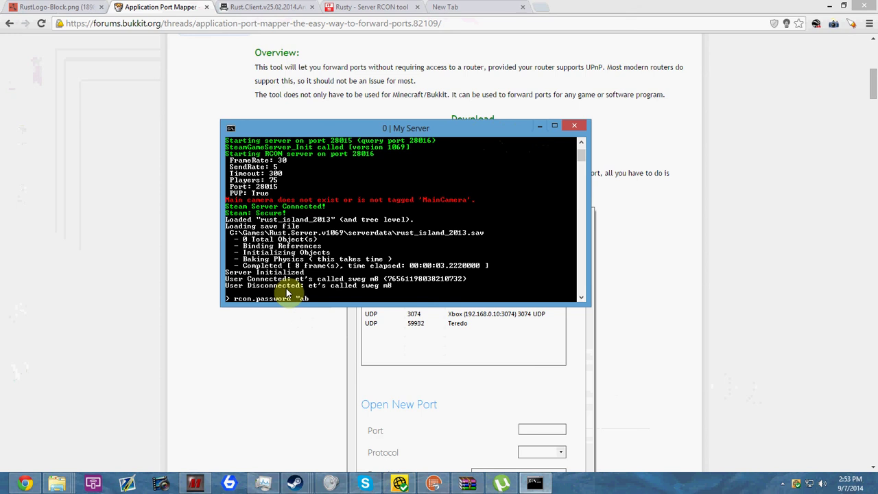
{"action": "type", "text": "abc"}
{"action": "key", "text": "Return"}
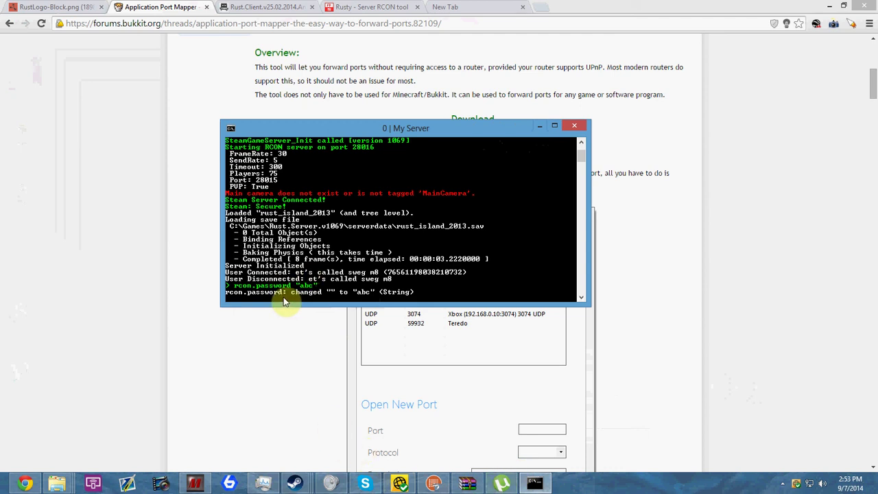
{"action": "type", "text": "rcon"}
{"action": "key", "text": "BackSpace"}
{"action": "key", "text": "BackSpace"}
{"action": "key", "text": "BackSpace"}
{"action": "key", "text": "BackSpace"}
Search 'rust admin commands' and open the Play Rust Wiki Server Commands result
{"action": "left_click", "coordinate": [446, 7]}
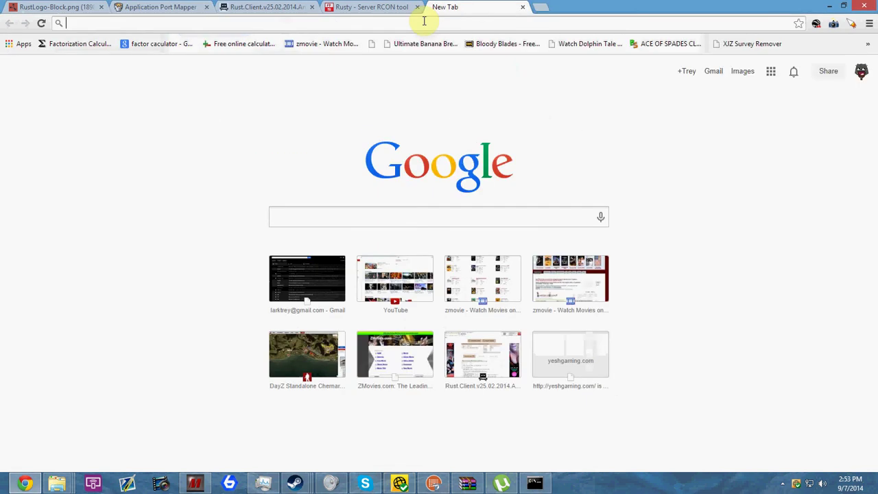
{"action": "type", "text": "rust"}
{"action": "key", "text": "BackSpace"}
{"action": "key", "text": "BackSpace"}
{"action": "key", "text": "BackSpace"}
{"action": "key", "text": "BackSpace"}
{"action": "type", "text": "rust "}
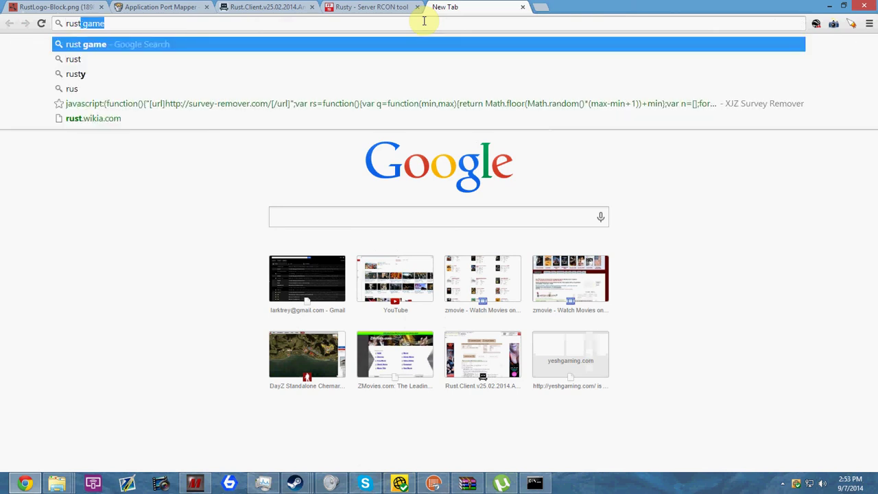
{"action": "type", "text": "admin comma"}
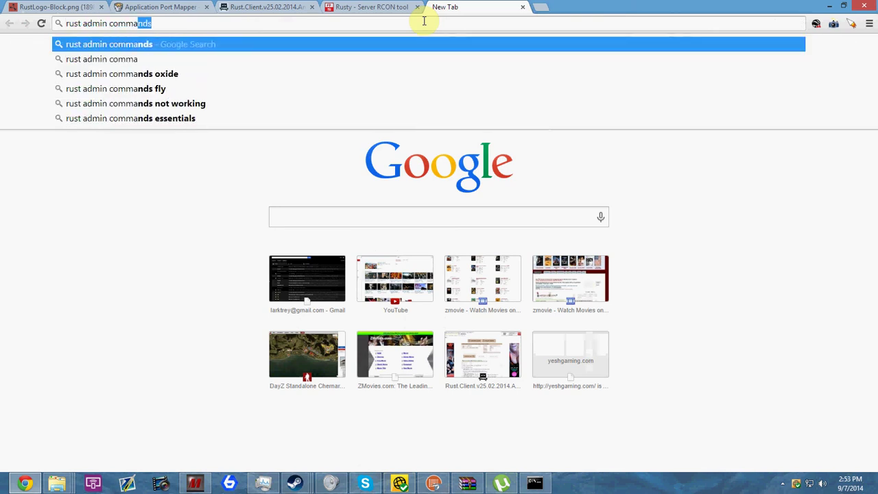
{"action": "key", "text": "Return"}
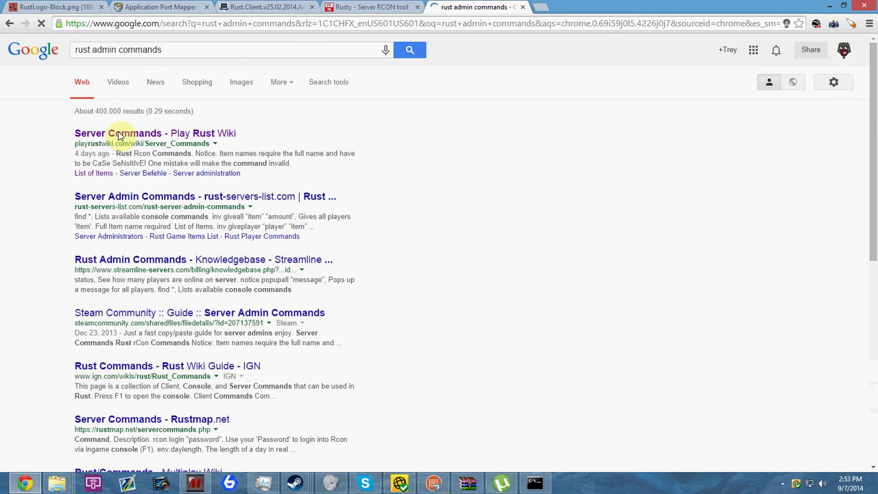
{"action": "left_click", "coordinate": [119, 135]}
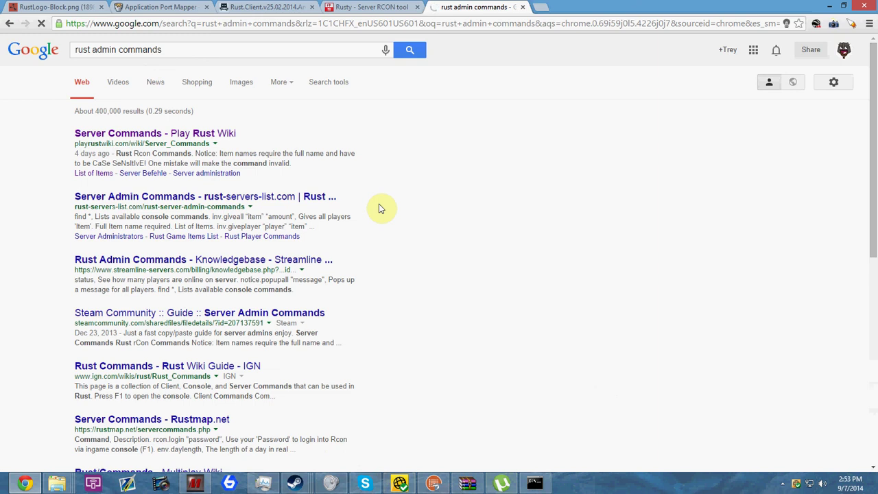
Quit uTorrent from the tray and close its window, then retry loading the wiki page
{"action": "left_click", "coordinate": [783, 483]}
{"action": "right_click", "coordinate": [773, 427]}
{"action": "left_click", "coordinate": [784, 419]}
{"action": "left_click", "coordinate": [511, 246]}
{"action": "right_click", "coordinate": [503, 484]}
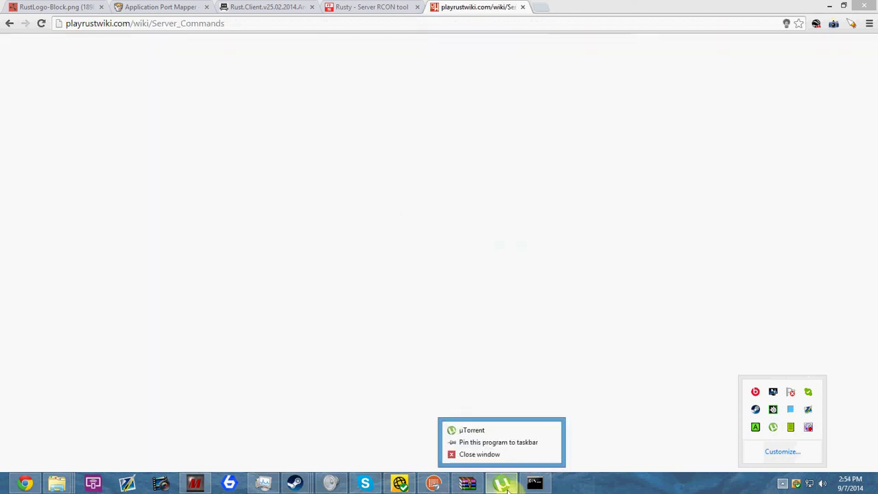
{"action": "left_click", "coordinate": [503, 484]}
{"action": "left_click", "coordinate": [715, 27]}
{"action": "left_click", "coordinate": [428, 148]}
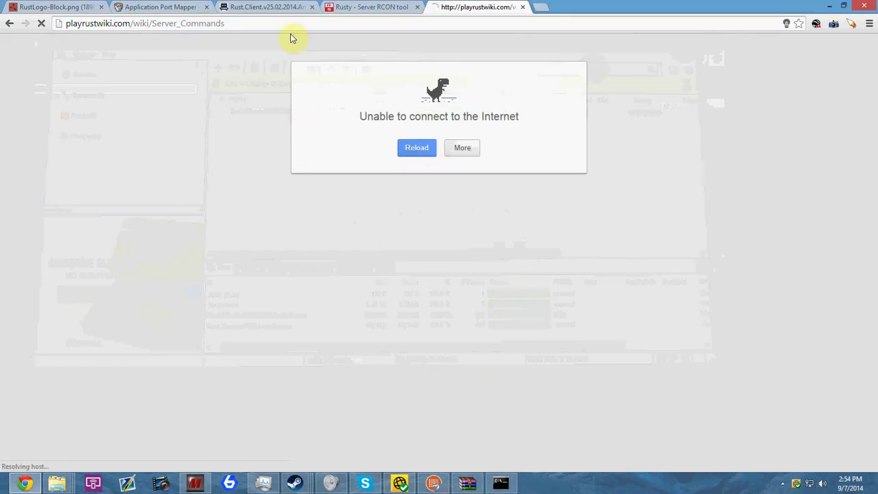
{"action": "left_click", "coordinate": [337, 7]}
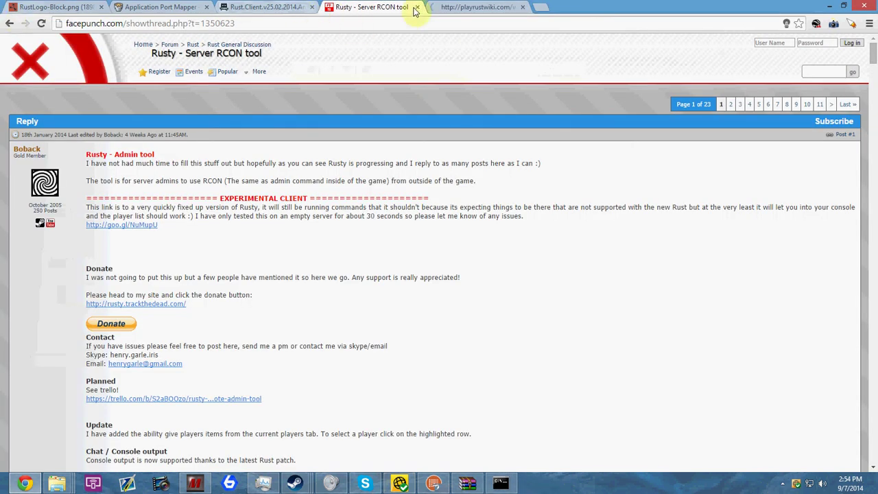
Close the failed playrustwiki tab and return to the Rusty thread
{"action": "left_click", "coordinate": [477, 7]}
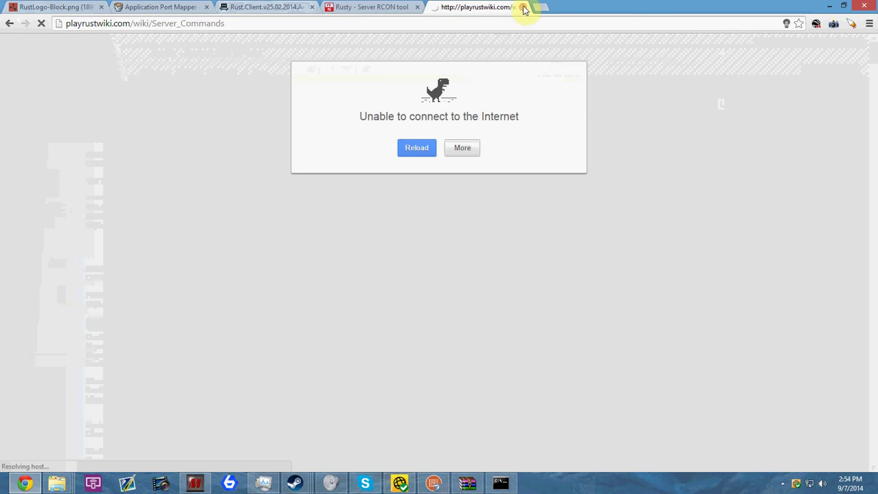
{"action": "left_click", "coordinate": [524, 6]}
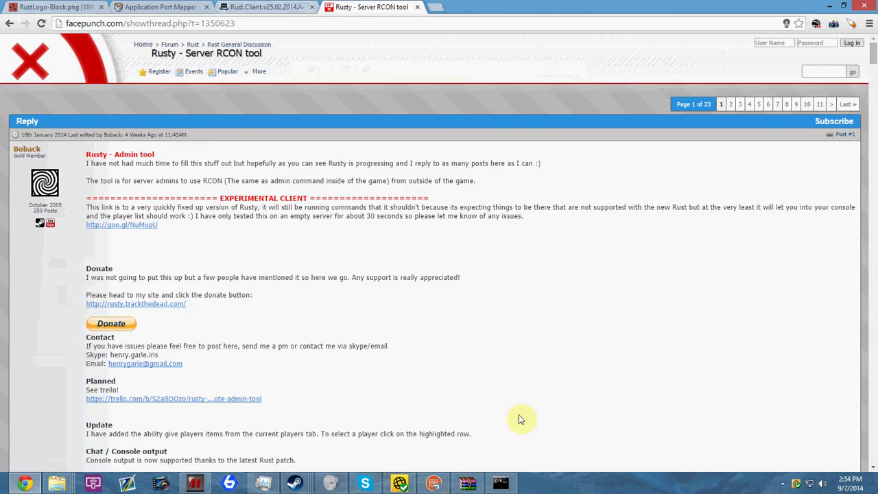
{"action": "left_click", "coordinate": [500, 484]}
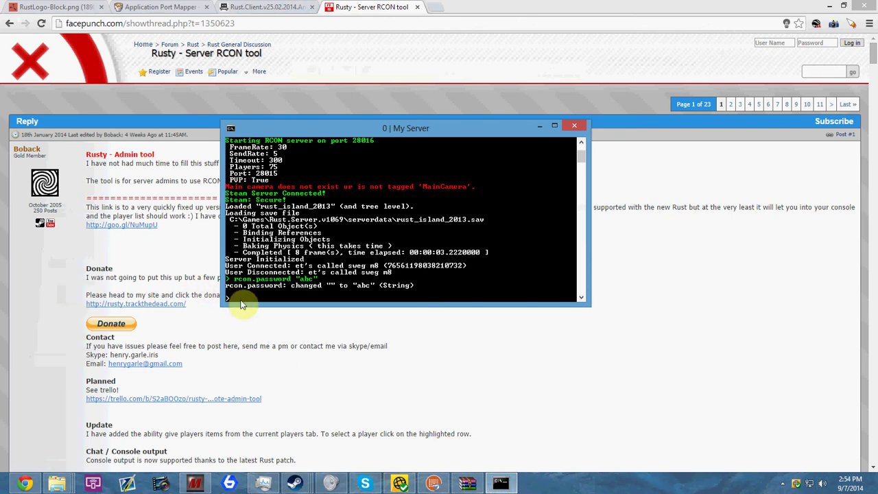
{"action": "left_click", "coordinate": [542, 347]}
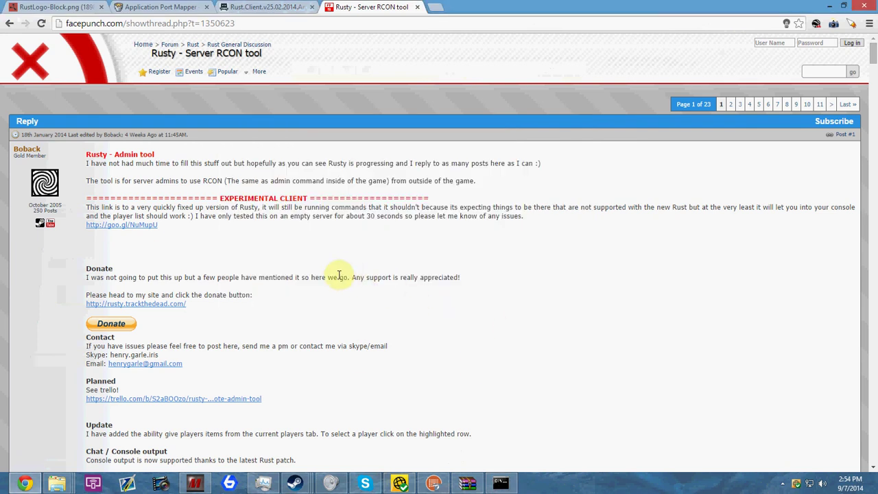
Scroll the Facepunch Rusty thread down to its Download (zip) section
{"action": "scroll", "coordinate": [304, 304], "scroll_direction": "down", "scroll_amount": 3}
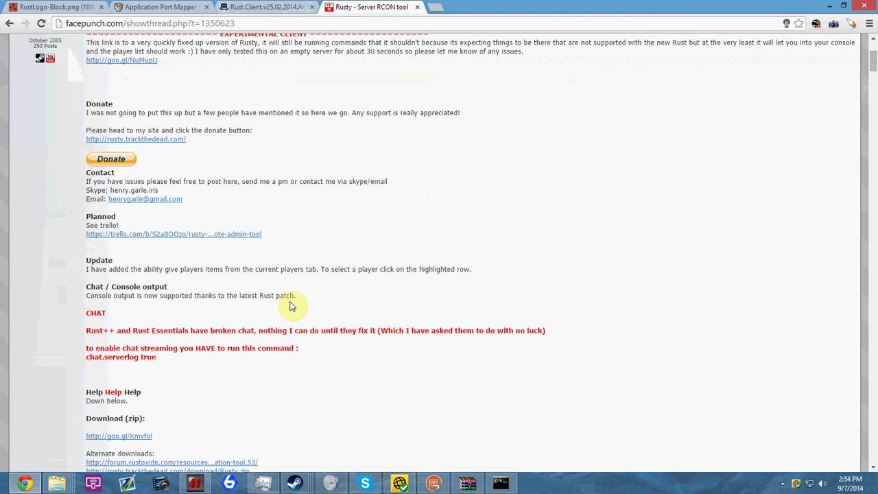
{"action": "scroll", "coordinate": [201, 252], "scroll_direction": "up", "scroll_amount": 3}
{"action": "scroll", "coordinate": [200, 251], "scroll_direction": "down", "scroll_amount": 15}
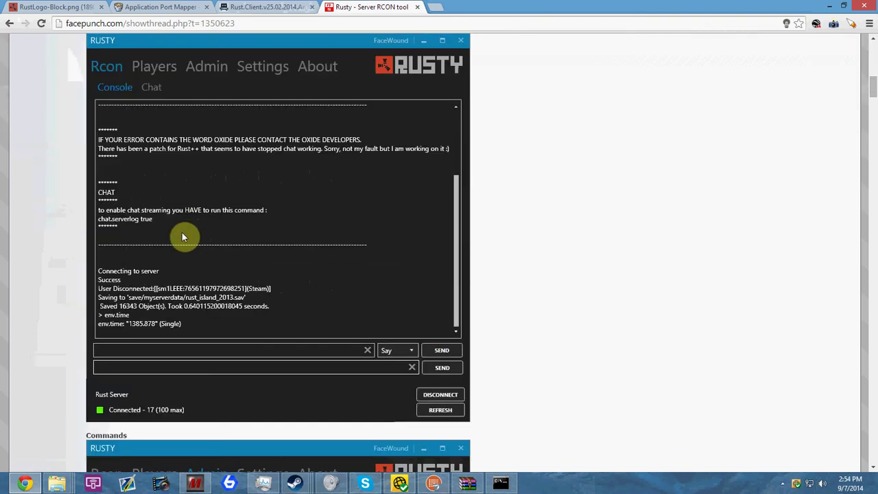
{"action": "scroll", "coordinate": [171, 234], "scroll_direction": "down", "scroll_amount": 20}
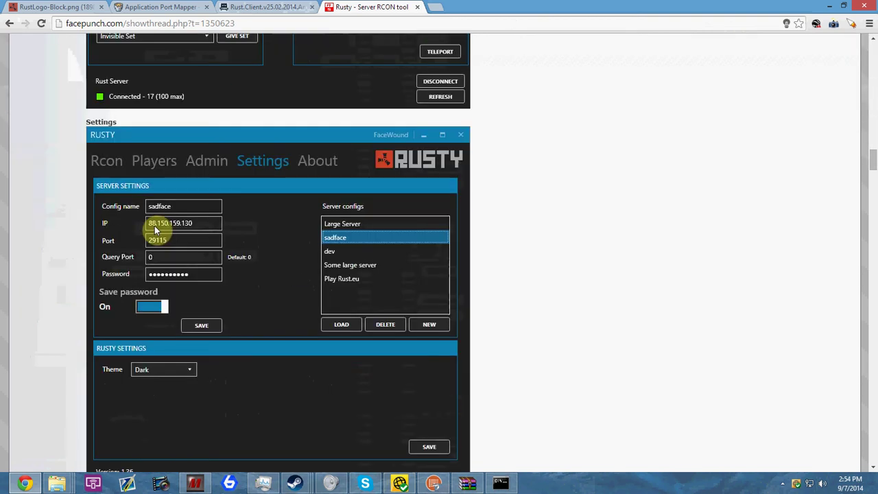
{"action": "scroll", "coordinate": [155, 227], "scroll_direction": "up", "scroll_amount": 15}
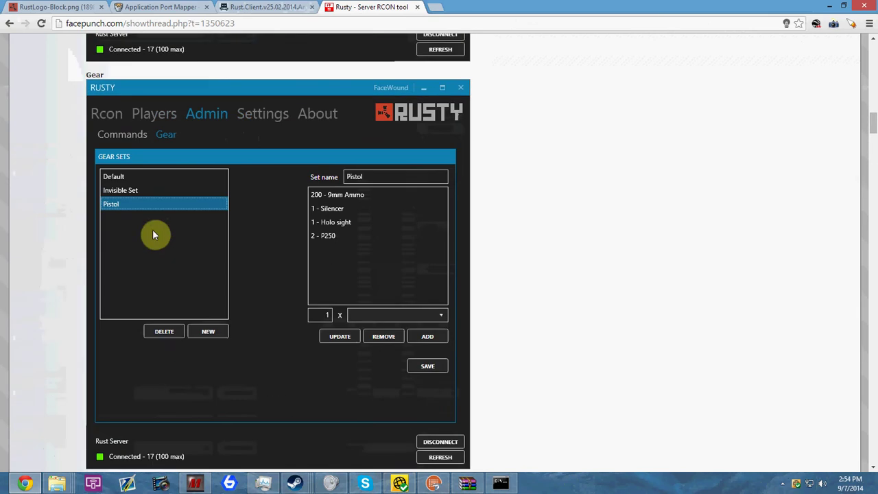
{"action": "scroll", "coordinate": [152, 236], "scroll_direction": "up", "scroll_amount": 8}
{"action": "scroll", "coordinate": [147, 239], "scroll_direction": "down", "scroll_amount": 2}
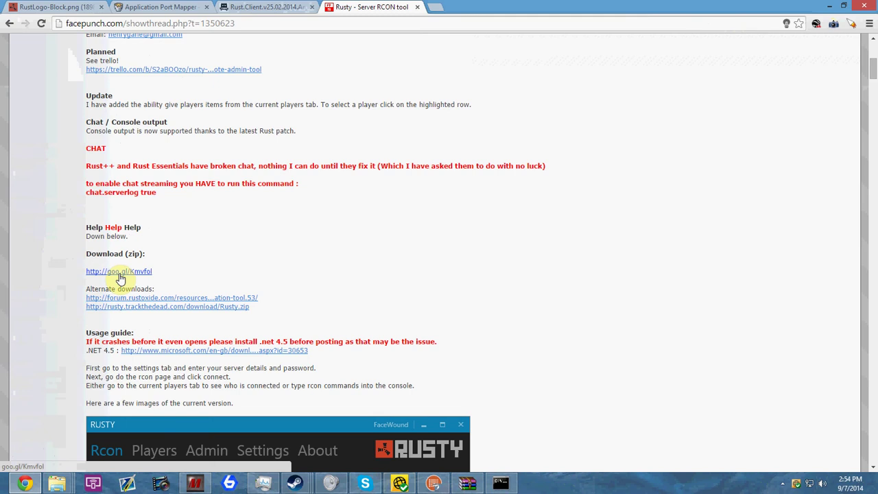
Bring up the Rust.Server.v1069 folder window and launch Rusty.exe from it
{"action": "left_click", "coordinate": [110, 431]}
{"action": "mouse_move", "coordinate": [504, 486]}
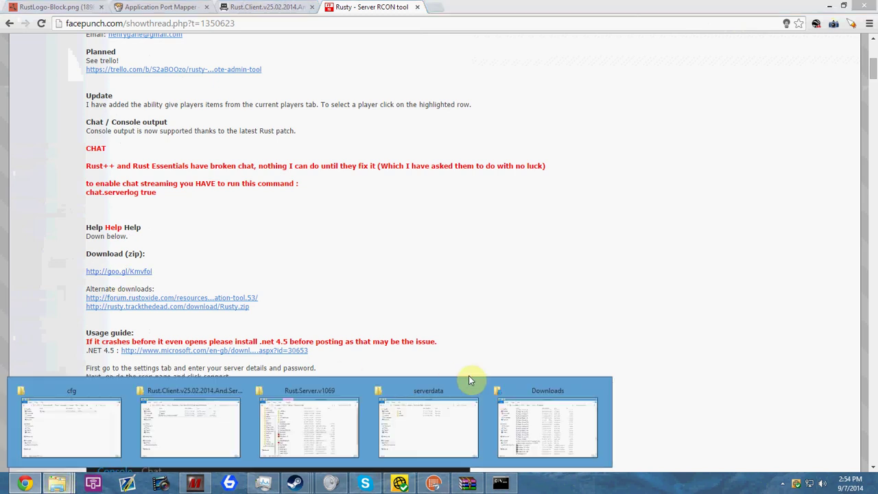
{"action": "left_click", "coordinate": [467, 484]}
{"action": "left_click", "coordinate": [388, 334]}
{"action": "mouse_move", "coordinate": [329, 328]}
{"action": "left_mouse_down"}
{"action": "mouse_move", "coordinate": [330, 250]}
{"action": "mouse_move", "coordinate": [323, 338]}
{"action": "left_mouse_up"}
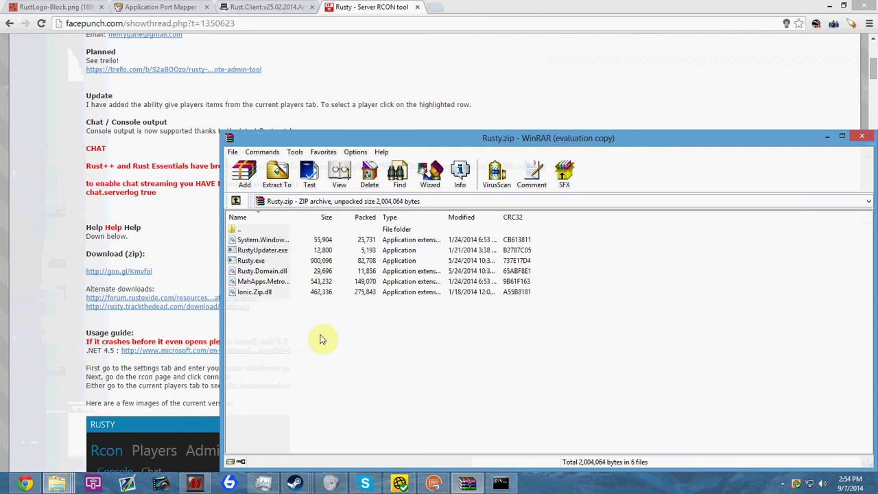
{"action": "left_click", "coordinate": [57, 483]}
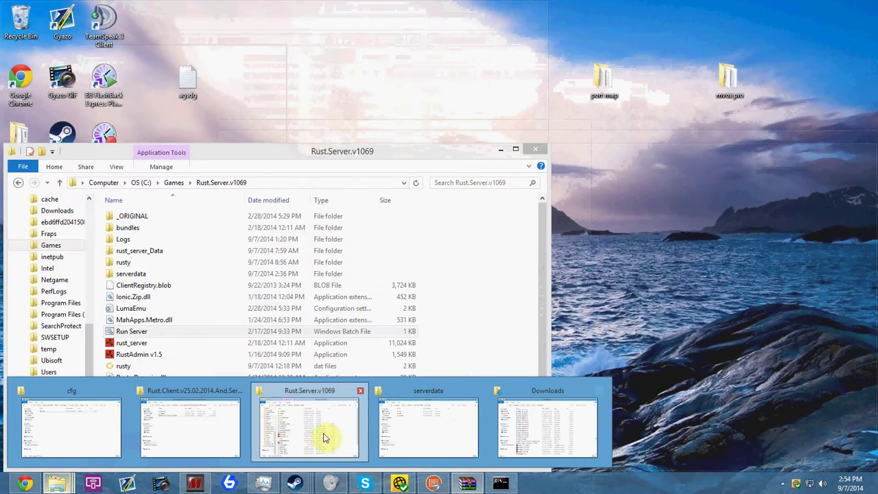
{"action": "left_click", "coordinate": [325, 437]}
{"action": "scroll", "coordinate": [140, 357], "scroll_direction": "down", "scroll_amount": 1}
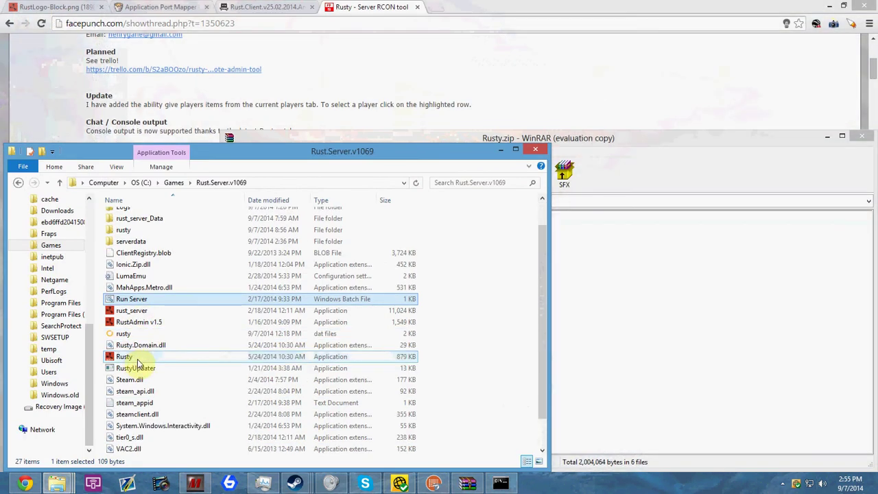
{"action": "double_click", "coordinate": [137, 359]}
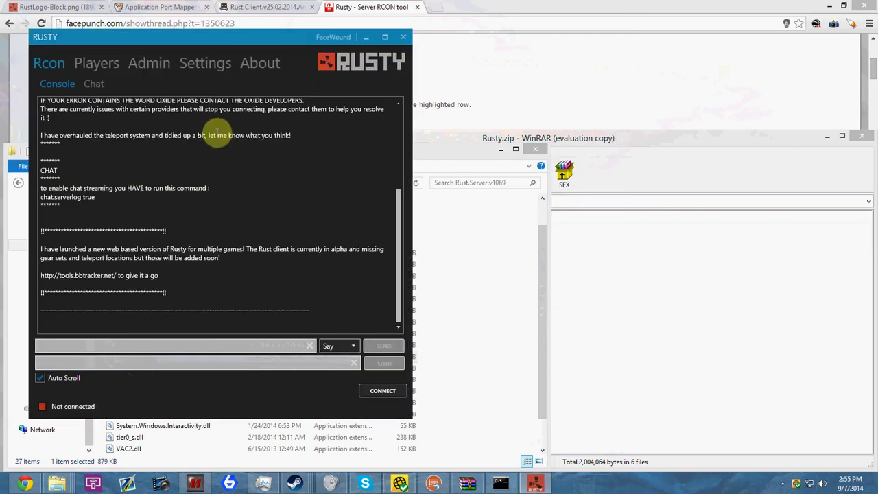
Replace the saved password in Rusty's Settings with the new RCON password, save, and connect
{"action": "left_click", "coordinate": [155, 66]}
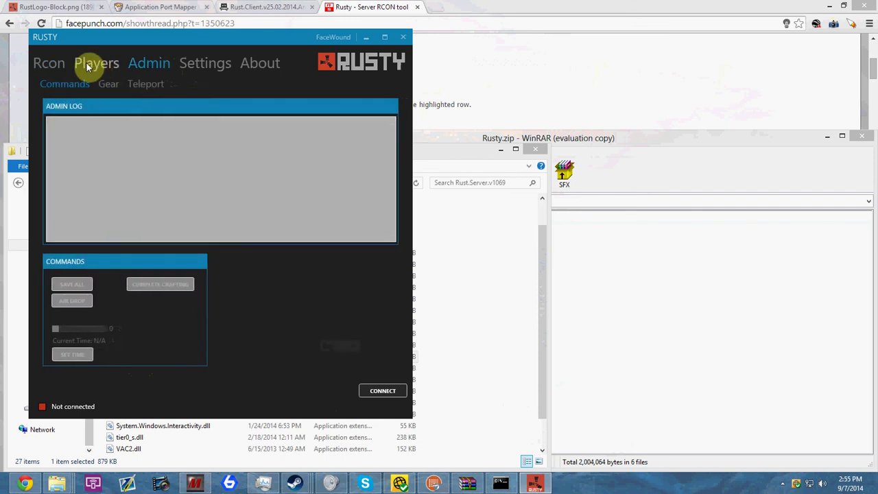
{"action": "left_click", "coordinate": [49, 63]}
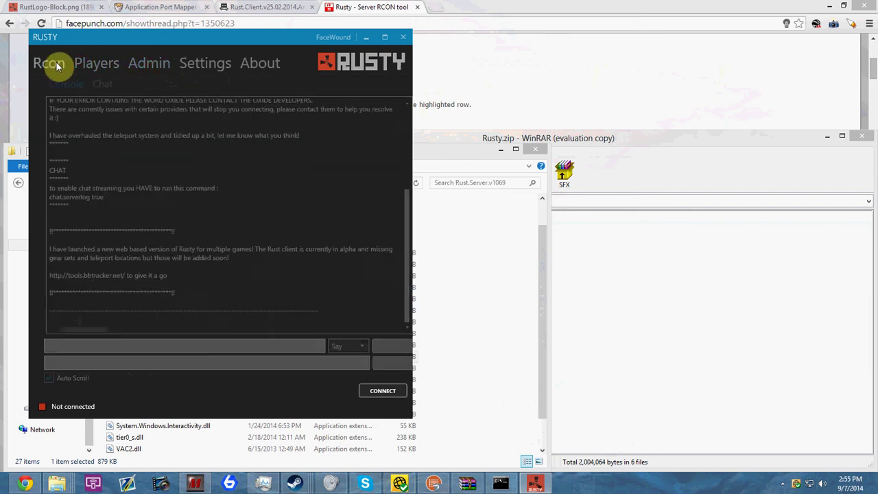
{"action": "left_click", "coordinate": [184, 65]}
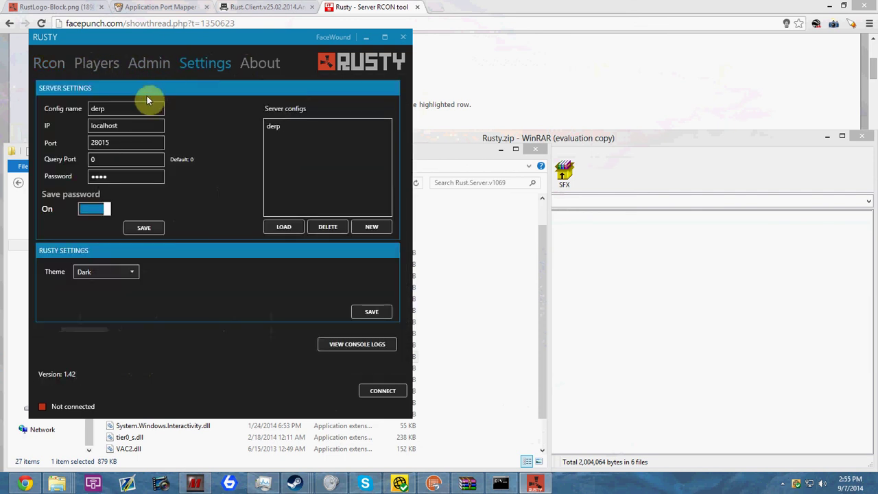
{"action": "left_click_drag", "start_coordinate": [114, 172], "coordinate": [73, 177]}
{"action": "type", "text": "abc"}
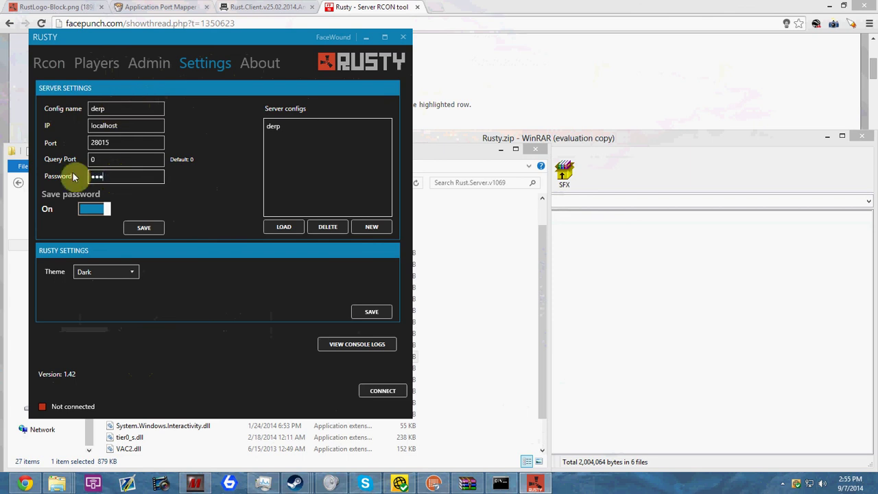
{"action": "left_click", "coordinate": [142, 228]}
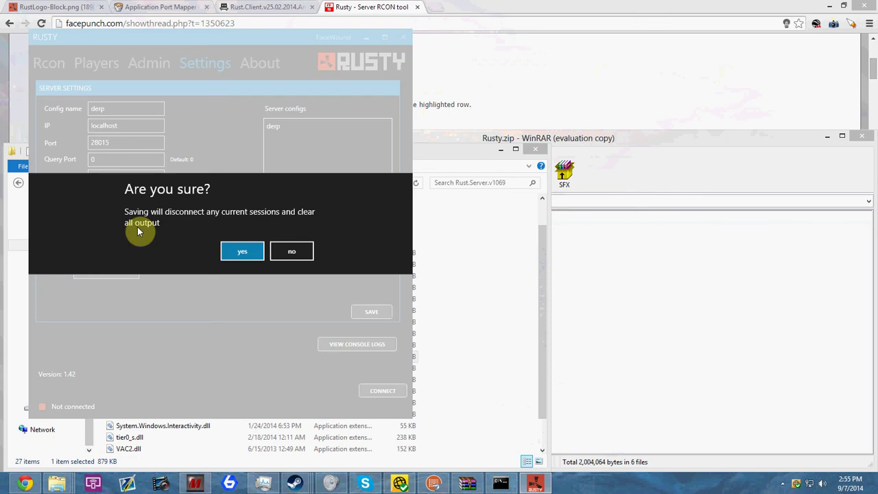
{"action": "left_click", "coordinate": [258, 252]}
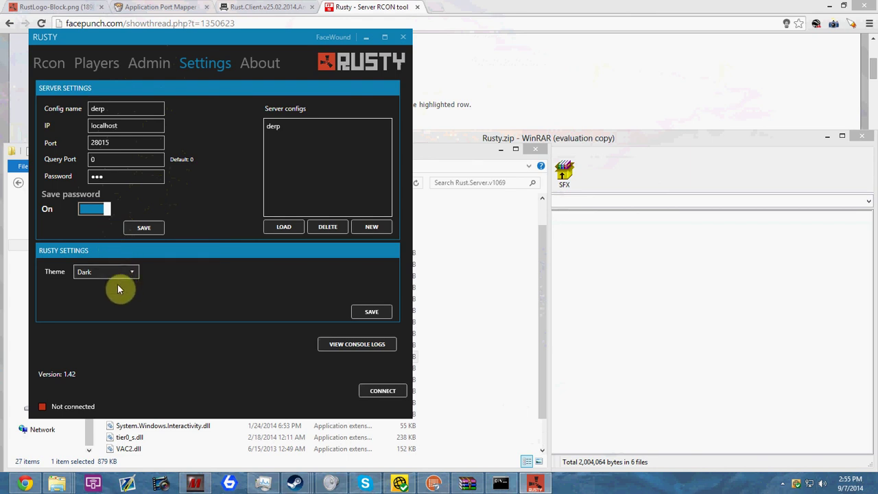
{"action": "left_click", "coordinate": [383, 390]}
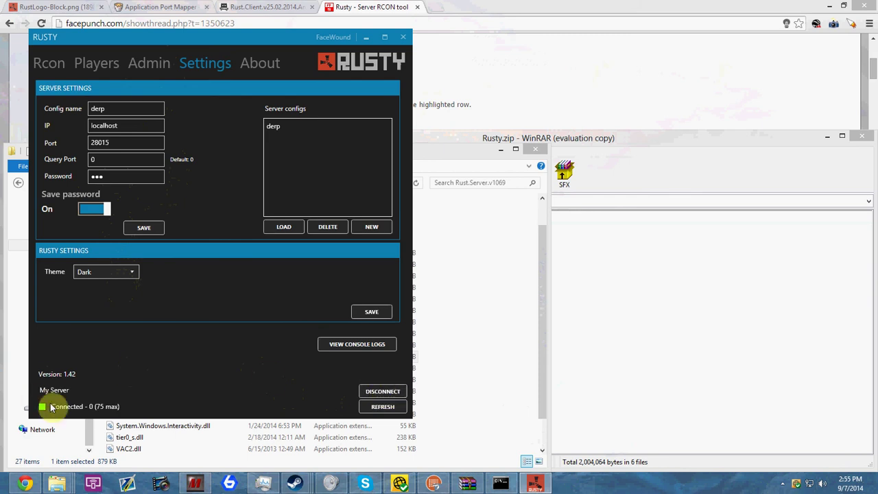
Review the server console log, then open Rusty's Admin Players tab
{"action": "left_click", "coordinate": [501, 484]}
{"action": "scroll", "coordinate": [318, 251], "scroll_direction": "up", "scroll_amount": 2}
{"action": "scroll", "coordinate": [319, 247], "scroll_direction": "down", "scroll_amount": 3}
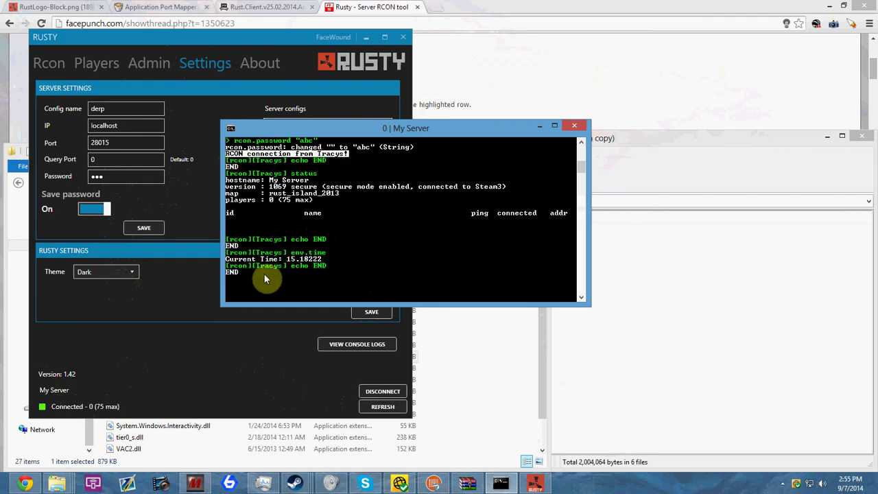
{"action": "scroll", "coordinate": [316, 206], "scroll_direction": "down", "scroll_amount": 8}
{"action": "scroll", "coordinate": [294, 163], "scroll_direction": "up", "scroll_amount": 10}
{"action": "scroll", "coordinate": [281, 234], "scroll_direction": "down", "scroll_amount": 2}
{"action": "left_click", "coordinate": [204, 341]}
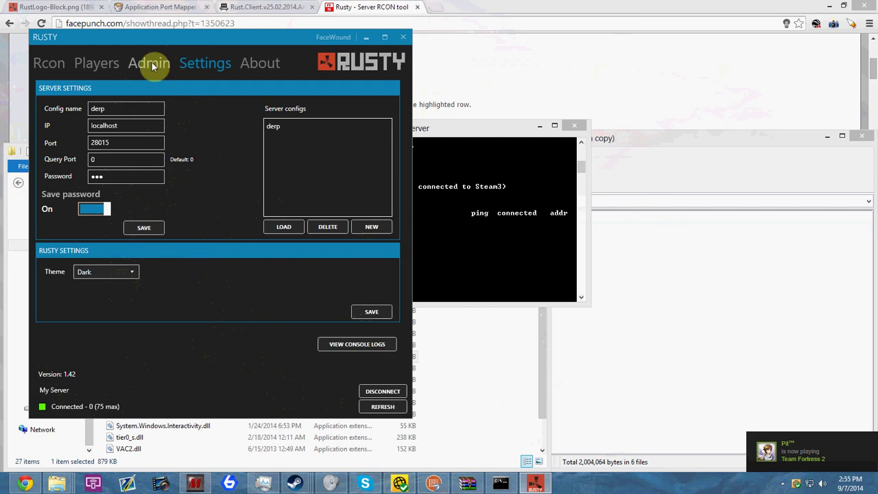
{"action": "left_click", "coordinate": [152, 62]}
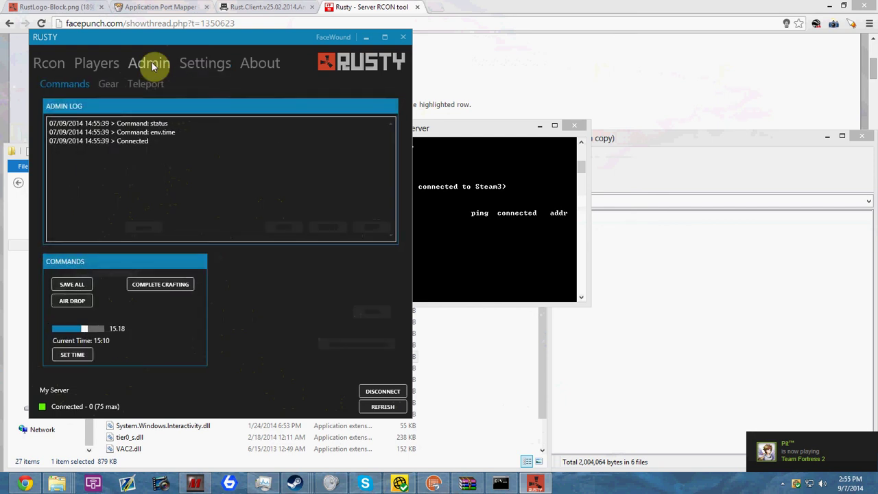
{"action": "left_click", "coordinate": [115, 64]}
Broadcast 'fcuk the police' from the Rcon Say box and confirm it in the server console
{"action": "left_click", "coordinate": [381, 408]}
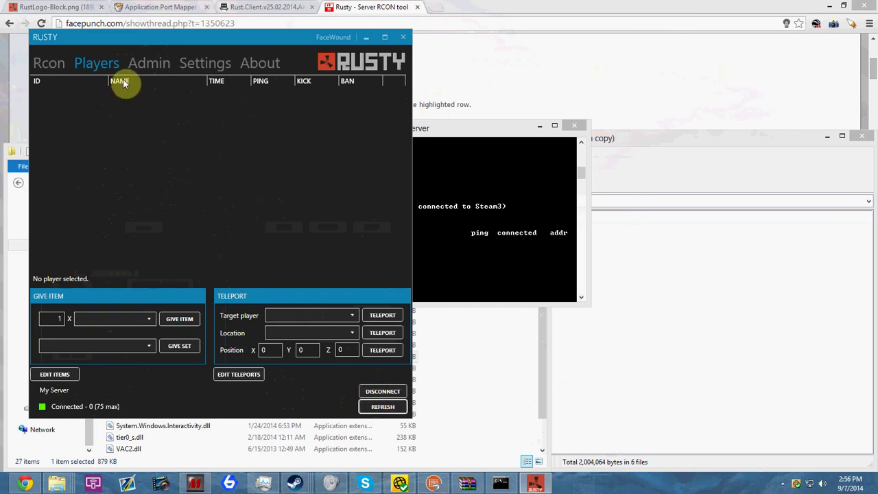
{"action": "left_click", "coordinate": [57, 63]}
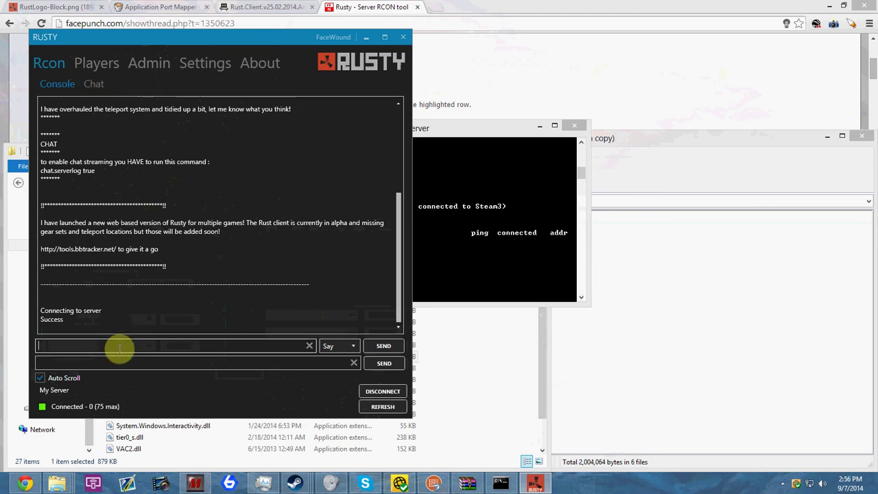
{"action": "type", "text": "fcuk "}
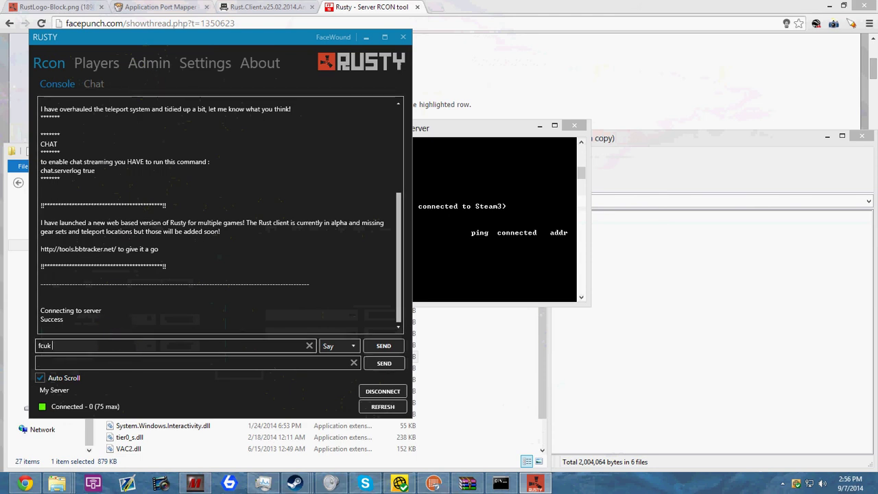
{"action": "type", "text": "the police"}
{"action": "key", "text": "Return"}
{"action": "left_click", "coordinate": [462, 202]}
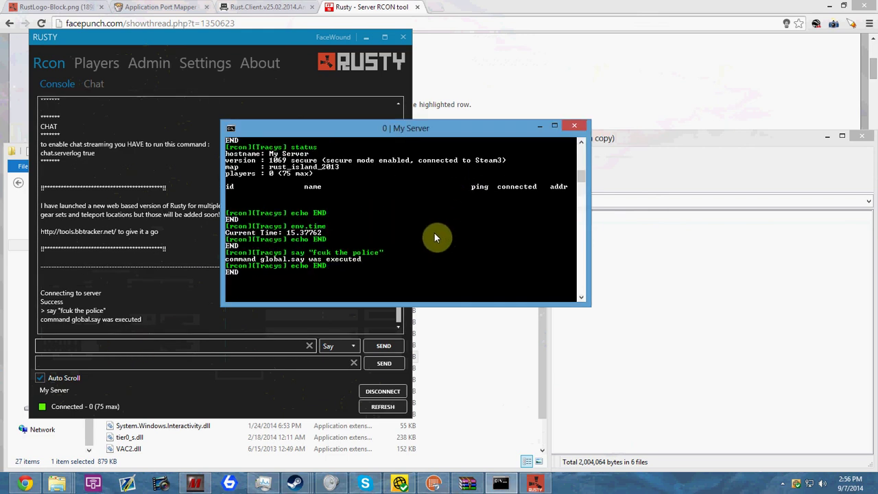
{"action": "scroll", "coordinate": [434, 238], "scroll_direction": "up", "scroll_amount": 1}
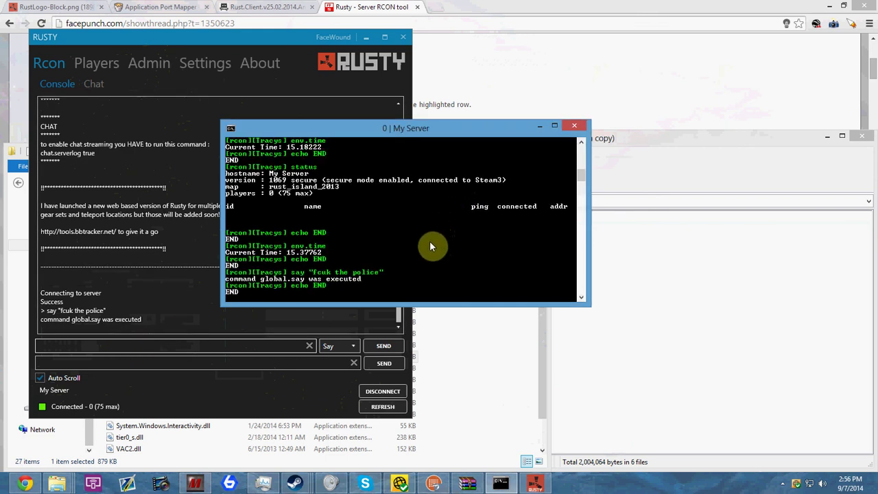
{"action": "scroll", "coordinate": [420, 254], "scroll_direction": "down", "scroll_amount": 2}
{"action": "scroll", "coordinate": [398, 275], "scroll_direction": "up", "scroll_amount": 2}
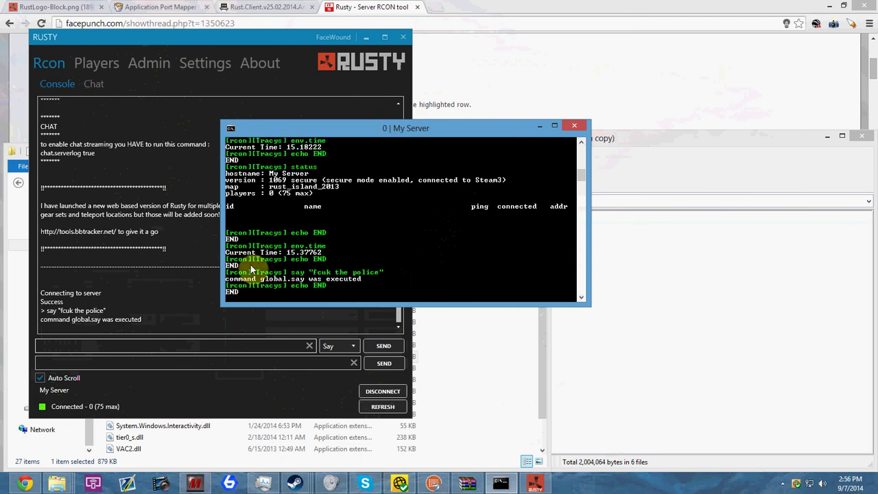
Set the server time to 9.59 with the Admin time slider and confirm
{"action": "left_click", "coordinate": [176, 121]}
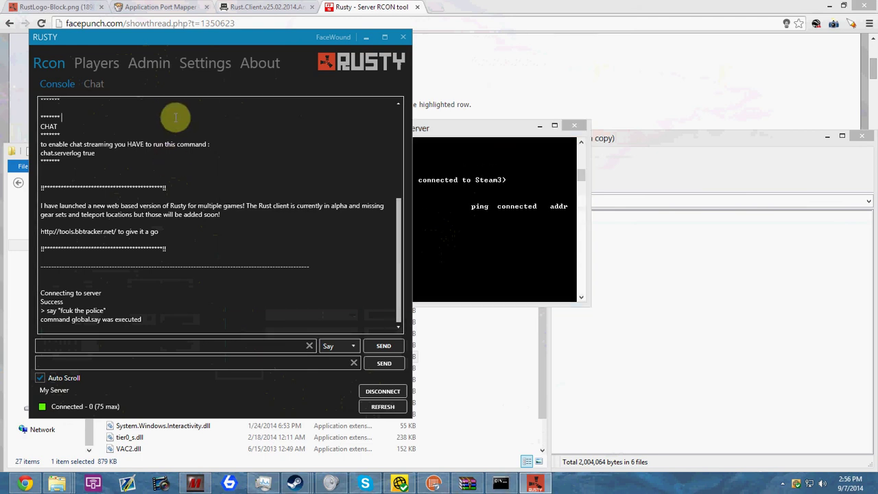
{"action": "left_click", "coordinate": [154, 66]}
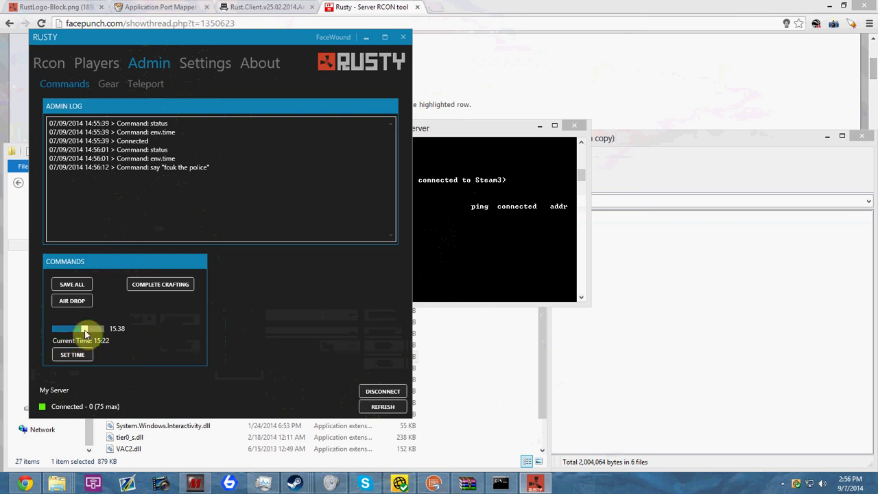
{"action": "left_click_drag", "start_coordinate": [85, 333], "coordinate": [74, 331]}
{"action": "left_click", "coordinate": [75, 355]}
{"action": "left_click", "coordinate": [295, 245]}
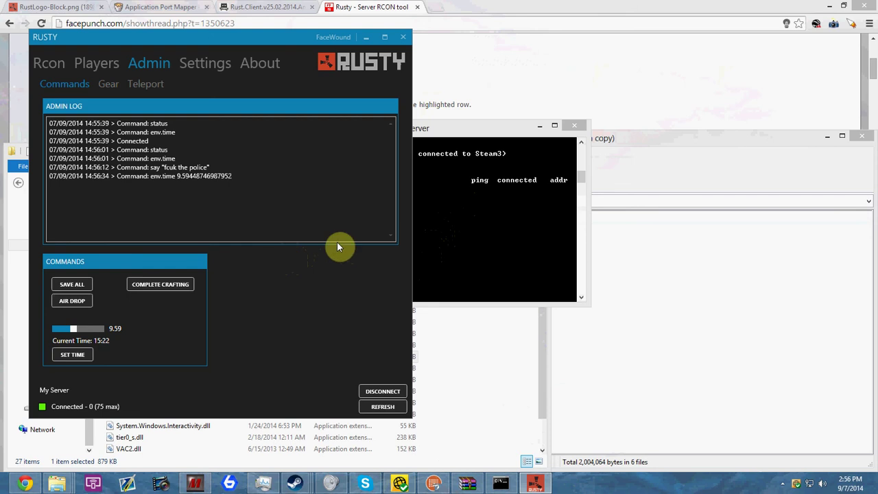
Call an air drop, then open Admin Gear sets and its Item dropdown
{"action": "left_click", "coordinate": [72, 302]}
{"action": "left_click", "coordinate": [218, 66]}
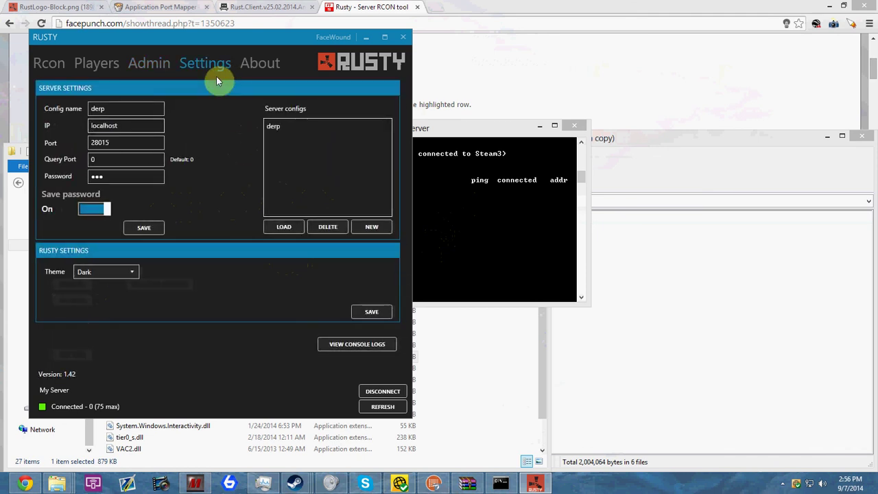
{"action": "left_click", "coordinate": [137, 64]}
{"action": "left_click", "coordinate": [94, 62]}
{"action": "left_click", "coordinate": [132, 62]}
{"action": "left_click", "coordinate": [110, 82]}
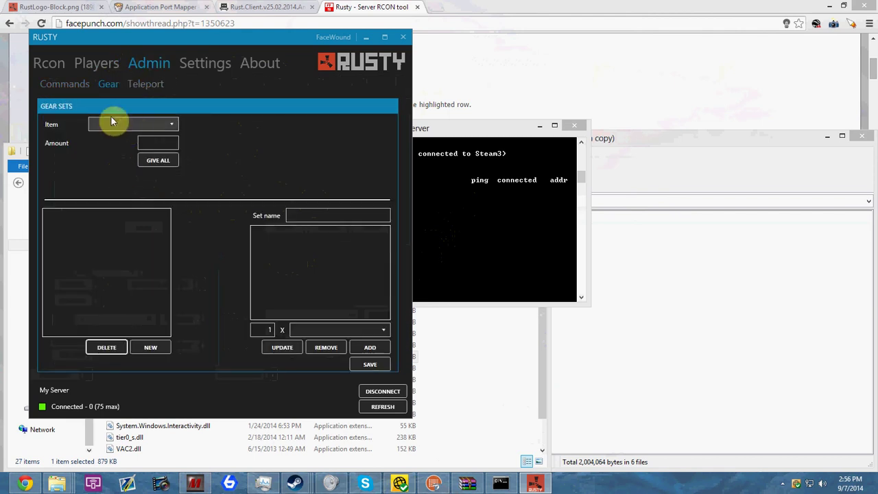
{"action": "left_click", "coordinate": [128, 125]}
On the Players page, pick M4 from the Give Item dropdown
{"action": "left_click", "coordinate": [98, 61]}
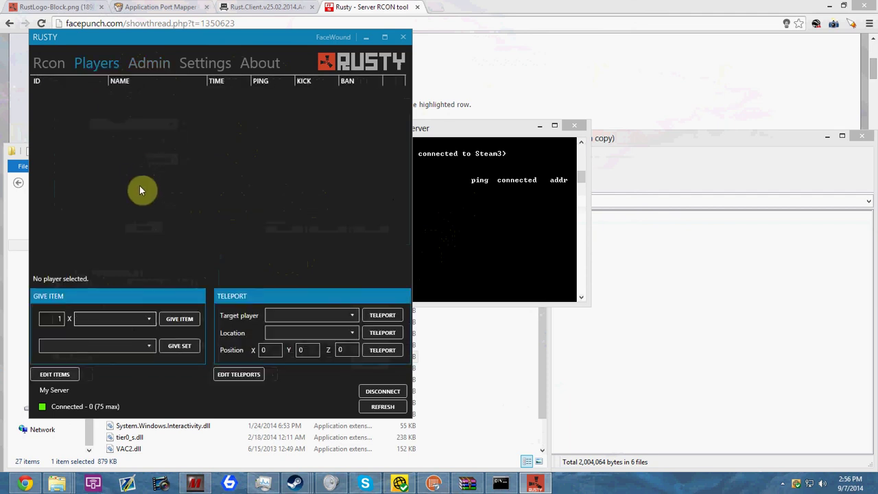
{"action": "left_click", "coordinate": [108, 320]}
{"action": "scroll", "coordinate": [137, 371], "scroll_direction": "down", "scroll_amount": 6}
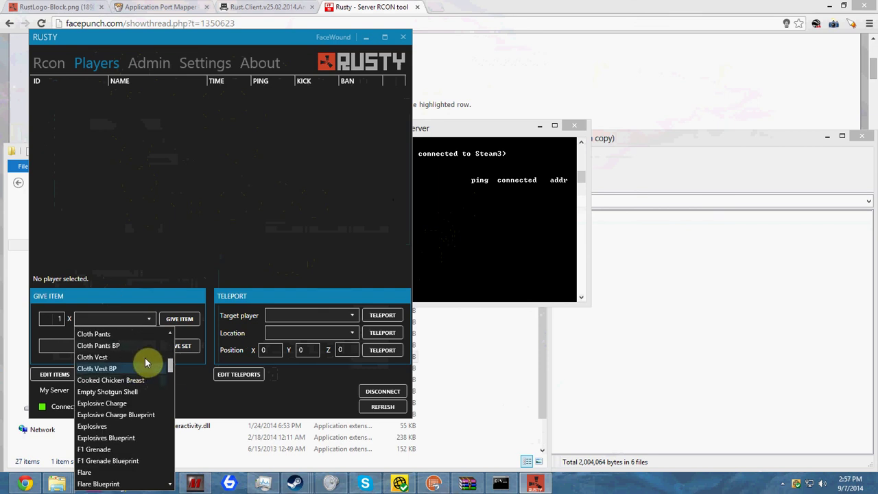
{"action": "left_click_drag", "start_coordinate": [170, 367], "coordinate": [183, 433]}
{"action": "left_click", "coordinate": [54, 318]}
{"action": "left_click", "coordinate": [118, 319]}
{"action": "left_click_drag", "start_coordinate": [171, 435], "coordinate": [171, 409]}
{"action": "left_click", "coordinate": [94, 409]}
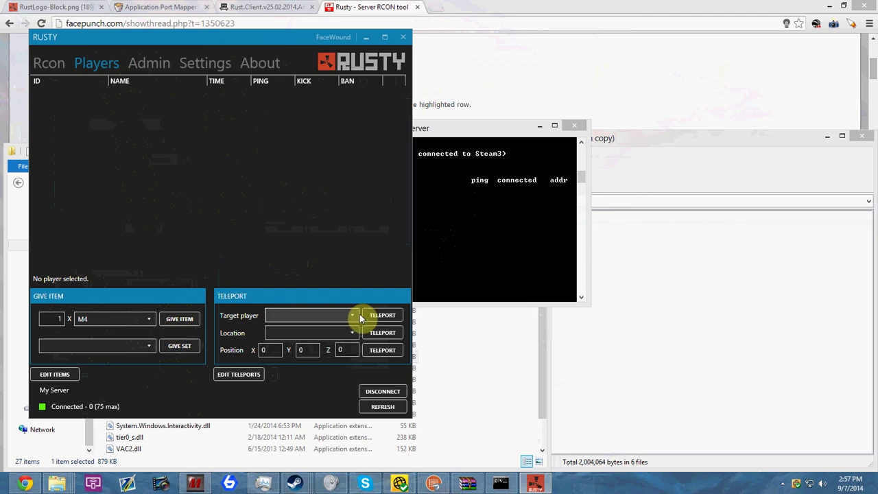
Browse the teleport Location list without choosing, then refresh the player list
{"action": "left_click", "coordinate": [292, 333]}
{"action": "left_click", "coordinate": [303, 335]}
{"action": "left_click", "coordinate": [271, 350]}
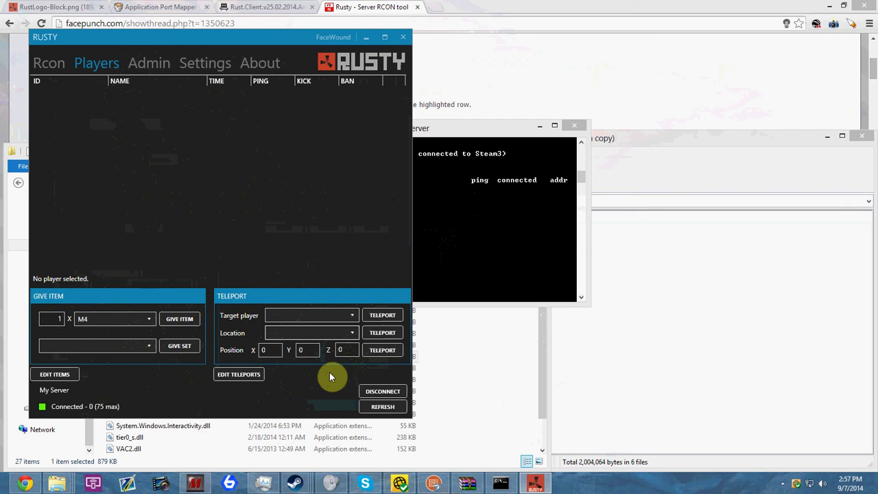
{"action": "left_click", "coordinate": [383, 406]}
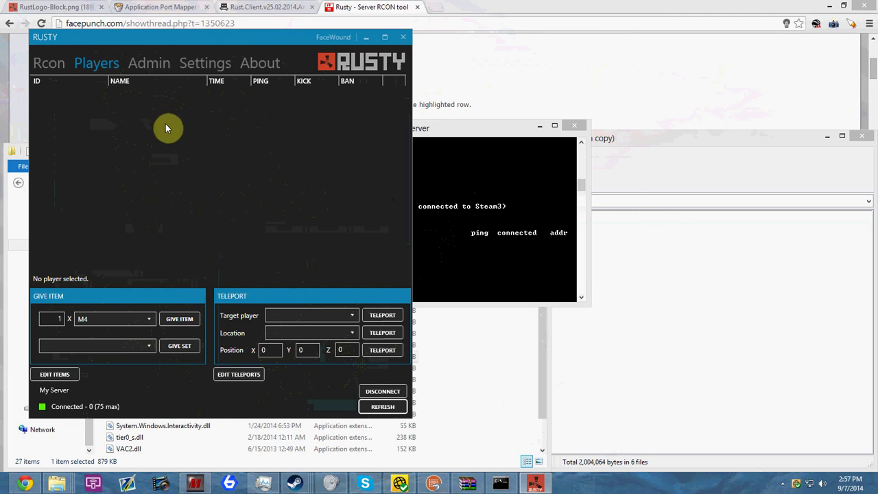
Look through the Settings, teleport locations, gear sets and admin commands pages, ending on Players
{"action": "left_click", "coordinate": [199, 62]}
{"action": "left_click", "coordinate": [140, 64]}
{"action": "left_click", "coordinate": [104, 58]}
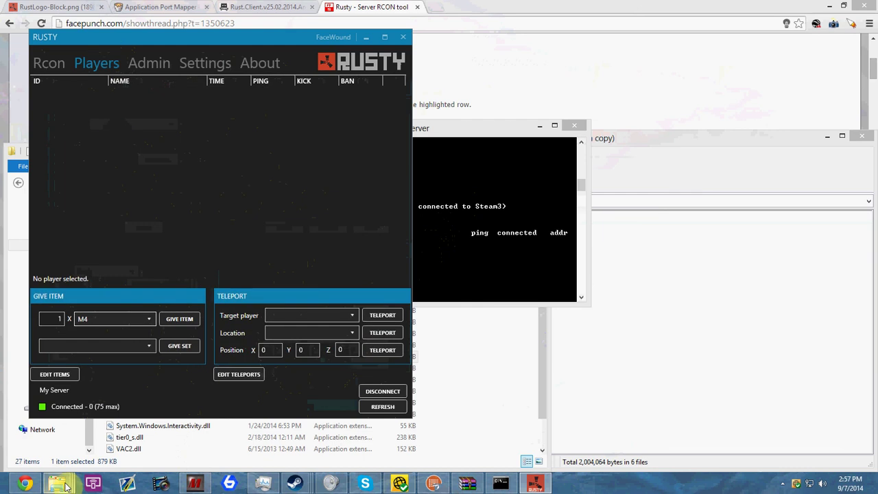
{"action": "left_click", "coordinate": [142, 64]}
{"action": "left_click", "coordinate": [201, 62]}
{"action": "left_click", "coordinate": [141, 62]}
{"action": "left_click", "coordinate": [145, 84]}
{"action": "left_click", "coordinate": [108, 85]}
{"action": "left_click", "coordinate": [67, 85]}
{"action": "left_click", "coordinate": [99, 64]}
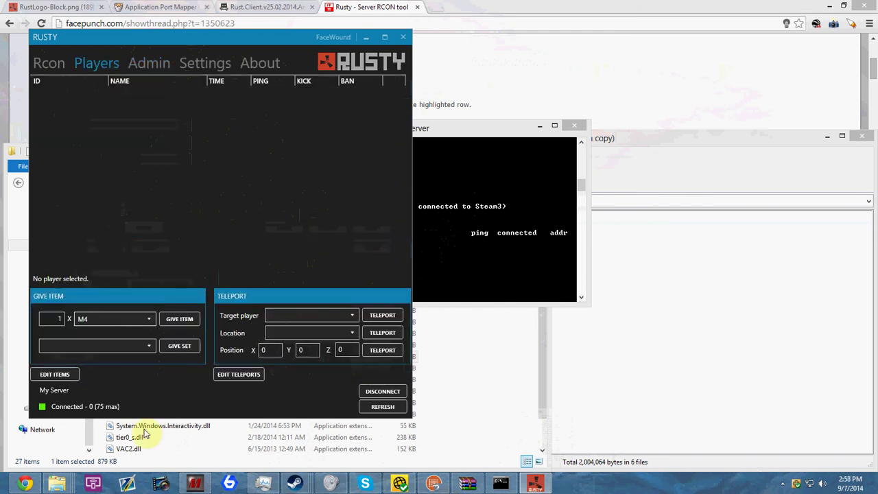
Open the serverdata folder inside the Rust.Server.v1069 folder in File Explorer
{"action": "mouse_move", "coordinate": [57, 484]}
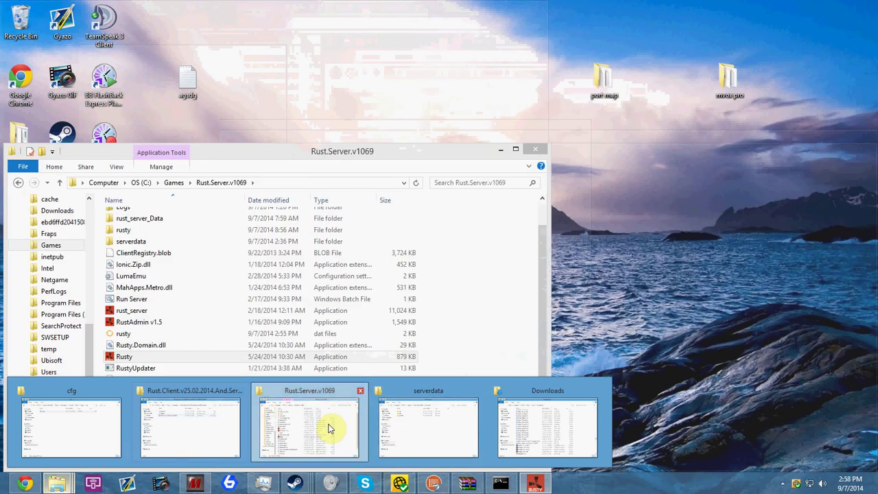
{"action": "left_click", "coordinate": [333, 427]}
{"action": "scroll", "coordinate": [254, 309], "scroll_direction": "up", "scroll_amount": 1}
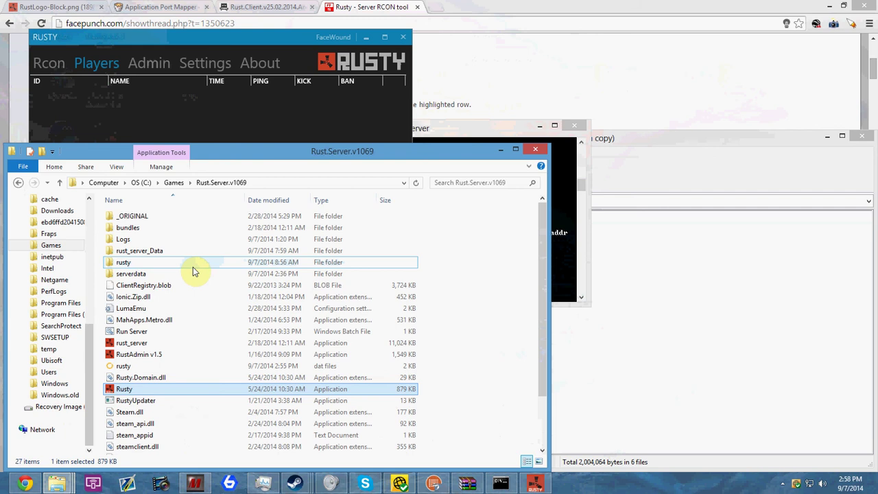
{"action": "mouse_move", "coordinate": [160, 273]}
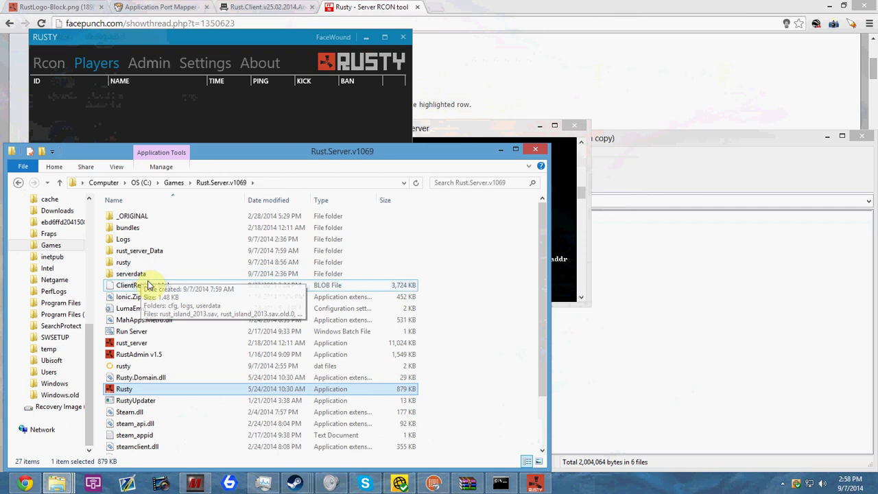
{"action": "double_click", "coordinate": [153, 277]}
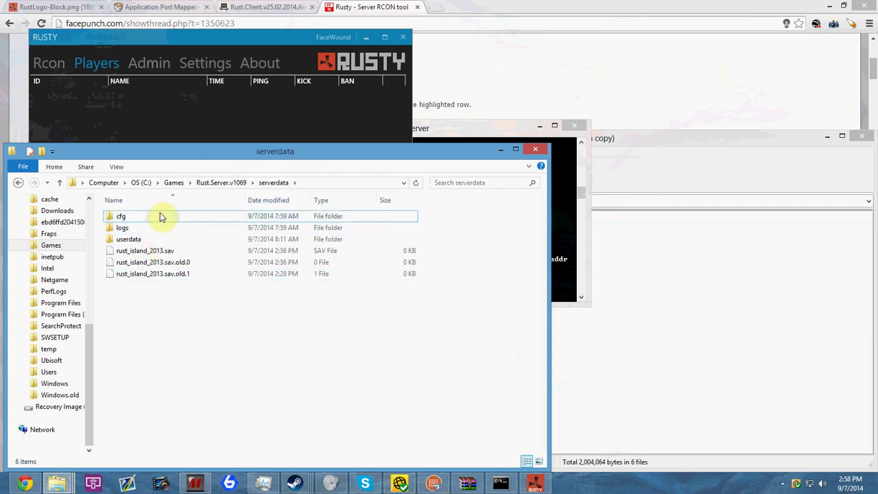
Select the three rust_island_2013 save files and check their actions, then clear the selection
{"action": "mouse_move", "coordinate": [149, 237]}
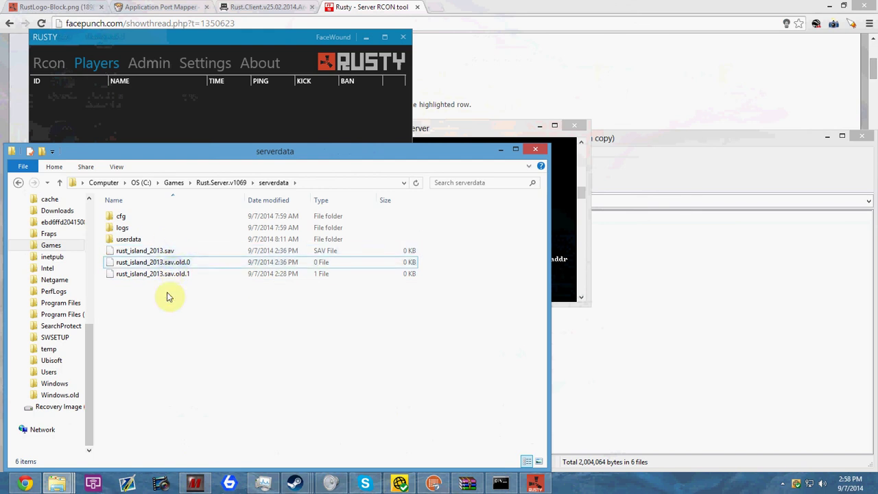
{"action": "left_click_drag", "start_coordinate": [167, 308], "coordinate": [180, 263]}
{"action": "right_click", "coordinate": [179, 264]}
{"action": "left_click", "coordinate": [108, 350]}
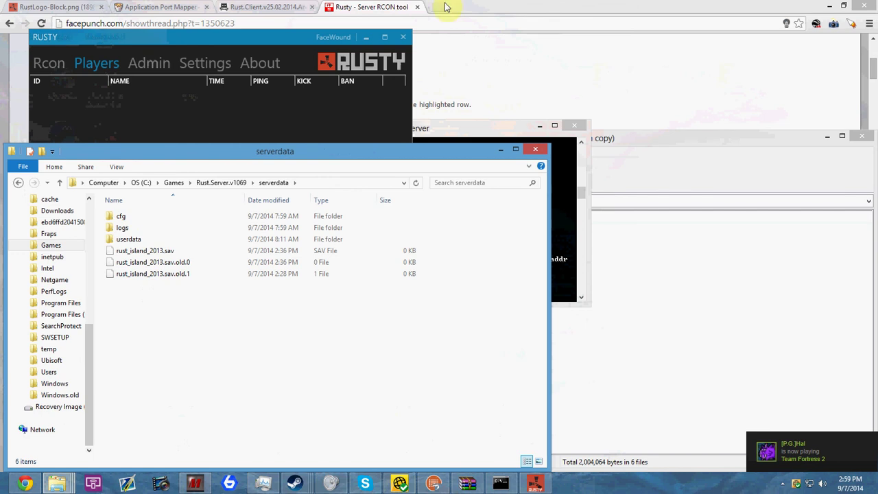
Show the Admin commands page in Rusty RCON tool
{"action": "left_click", "coordinate": [262, 36]}
{"action": "left_click", "coordinate": [153, 62]}
{"action": "left_click", "coordinate": [195, 62]}
{"action": "left_click", "coordinate": [144, 66]}
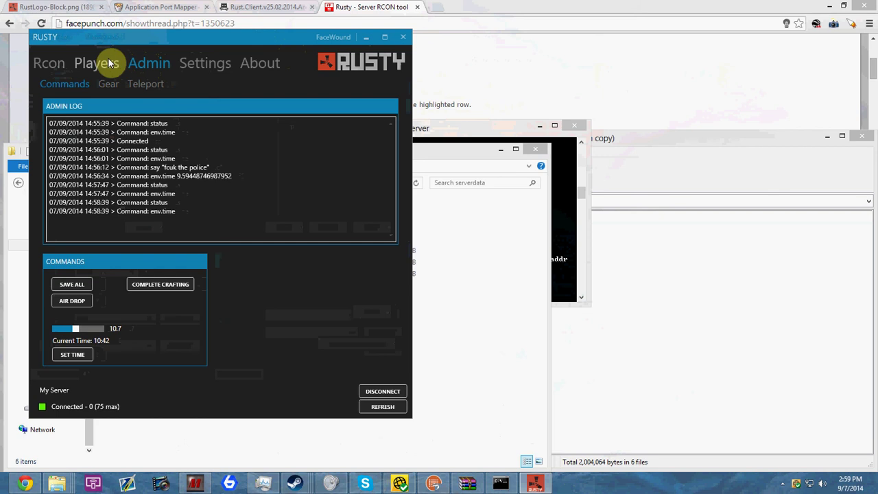
Navigate Explorer from serverdata up to the Rust.Server.v1069 folder listing its 27 items
{"action": "left_click", "coordinate": [455, 138]}
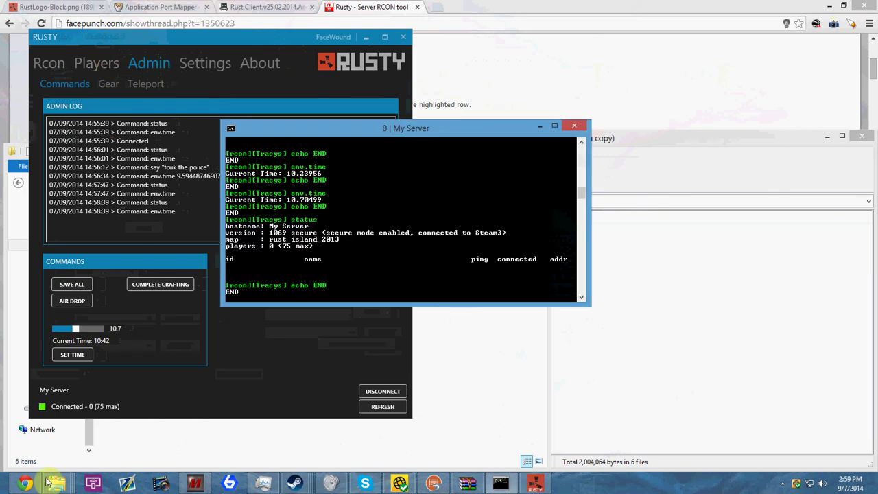
{"action": "mouse_move", "coordinate": [57, 485]}
{"action": "mouse_move", "coordinate": [473, 424]}
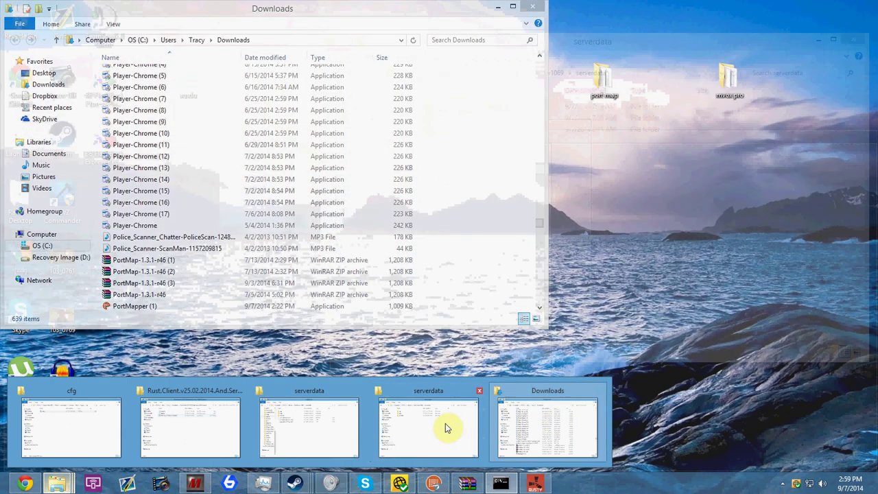
{"action": "mouse_move", "coordinate": [264, 433]}
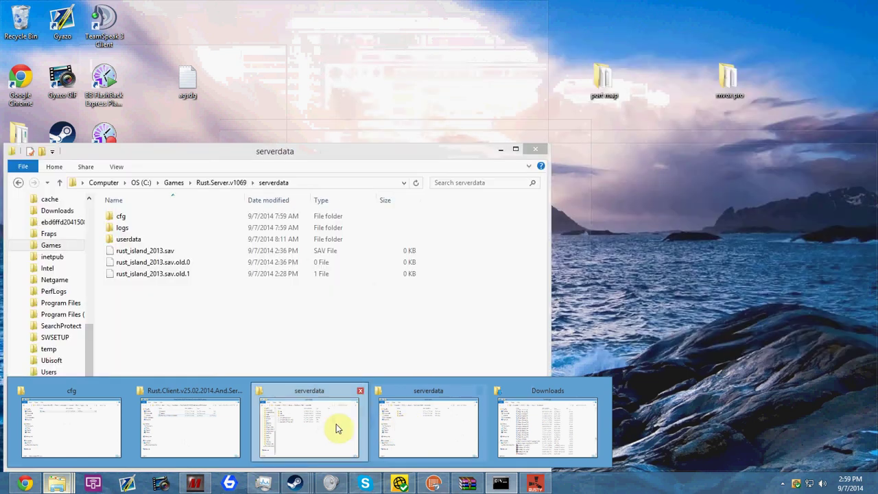
{"action": "left_click", "coordinate": [337, 428]}
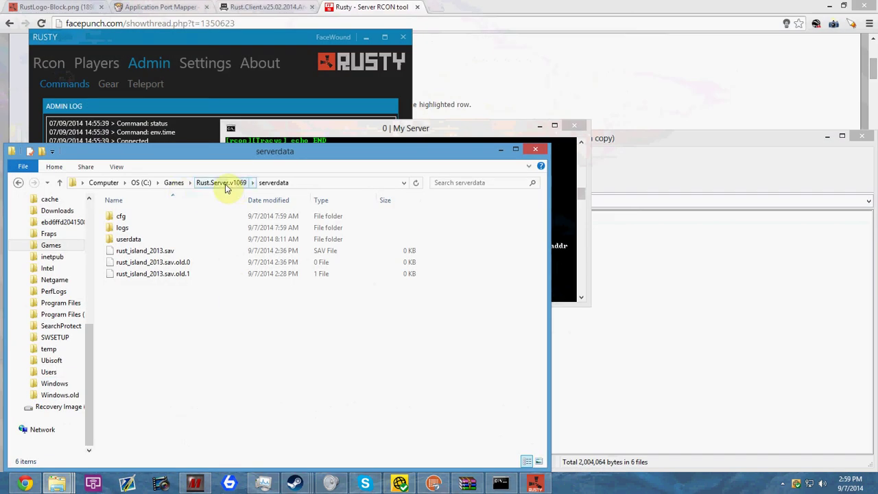
{"action": "left_click", "coordinate": [221, 182]}
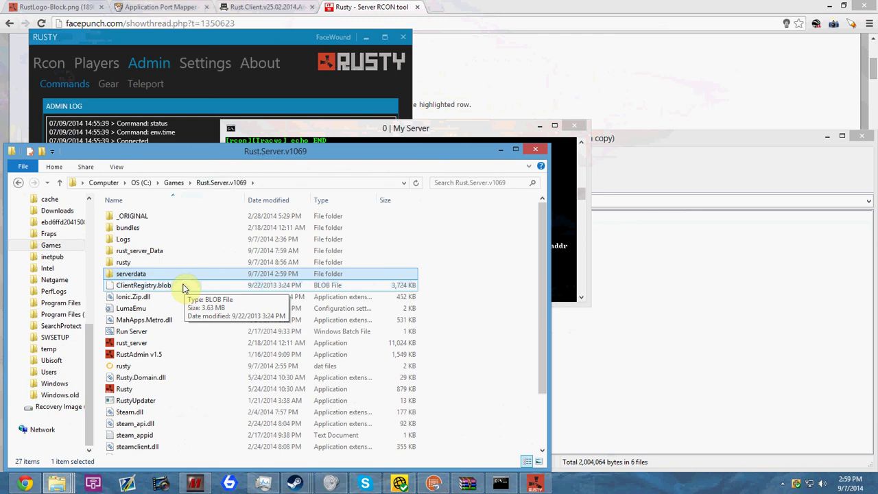
{"action": "scroll", "coordinate": [183, 288], "scroll_direction": "down", "scroll_amount": 2}
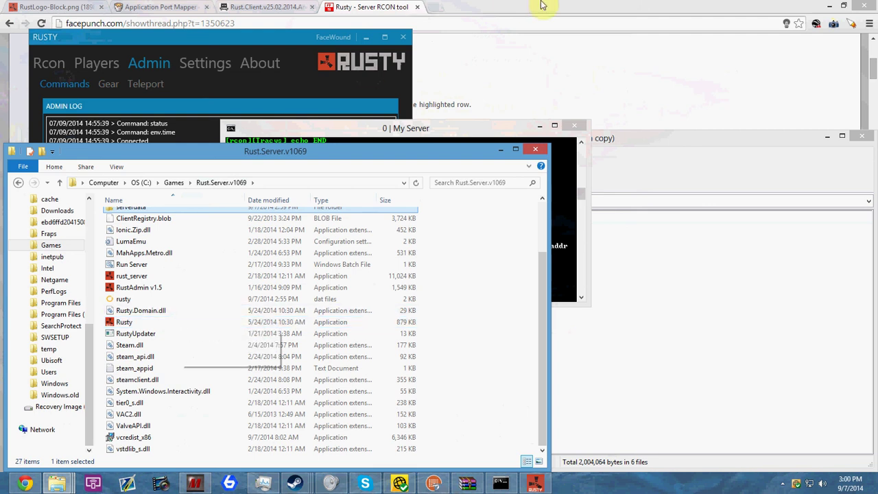
Search Google for 'rust server commands' and open the Play Rust Wiki Server Commands page
{"action": "left_click", "coordinate": [401, 7]}
{"action": "left_click", "coordinate": [264, 7]}
{"action": "left_click", "coordinate": [370, 7]}
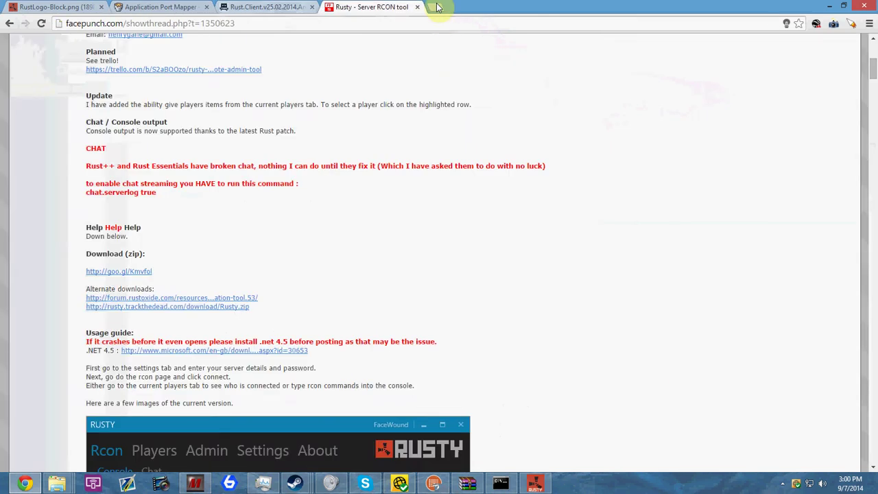
{"action": "left_click", "coordinate": [436, 7]}
{"action": "type", "text": "rust c"}
{"action": "key", "text": "BackSpace"}
{"action": "type", "text": "server commands"}
{"action": "key", "text": "Return"}
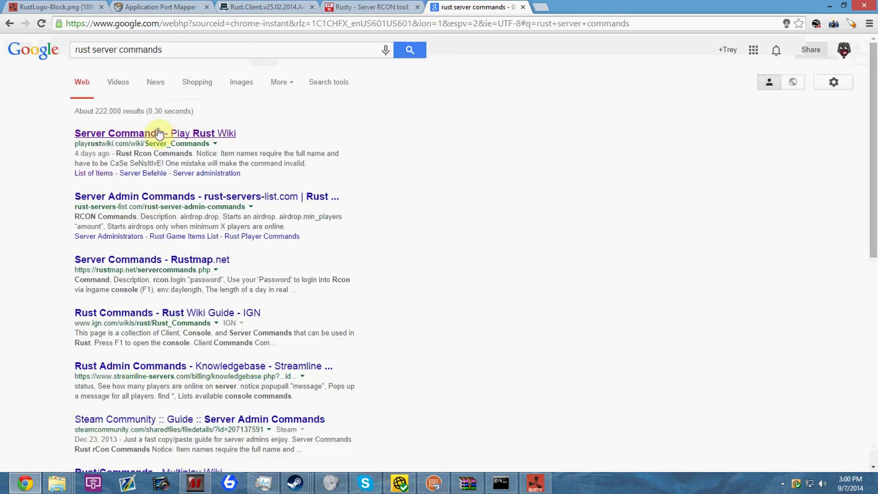
{"action": "left_click", "coordinate": [158, 133]}
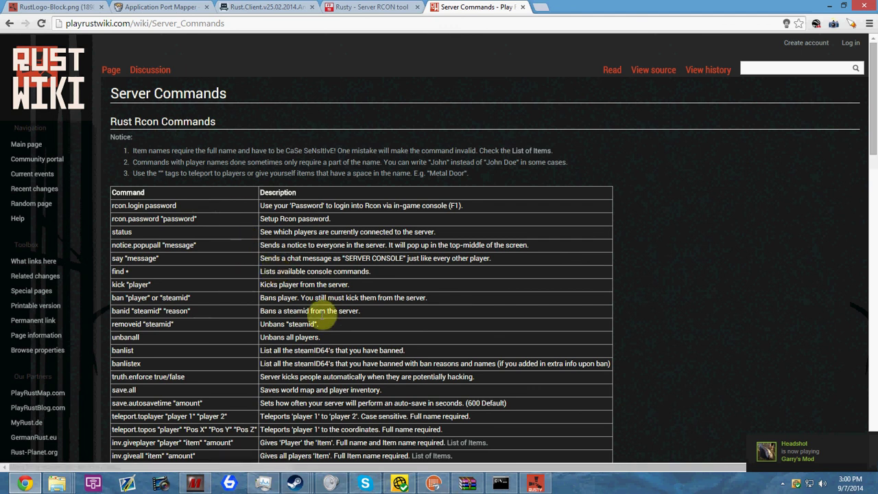
{"action": "triple_click", "coordinate": [185, 205]}
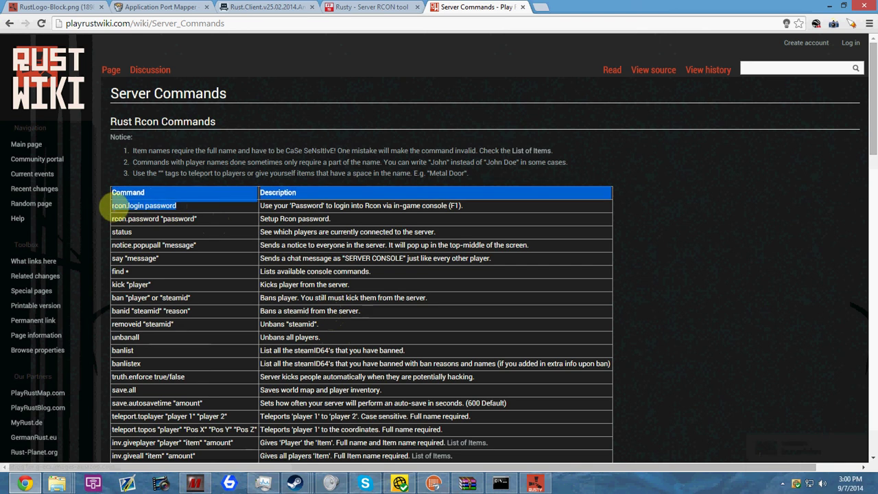
{"action": "left_click", "coordinate": [186, 206]}
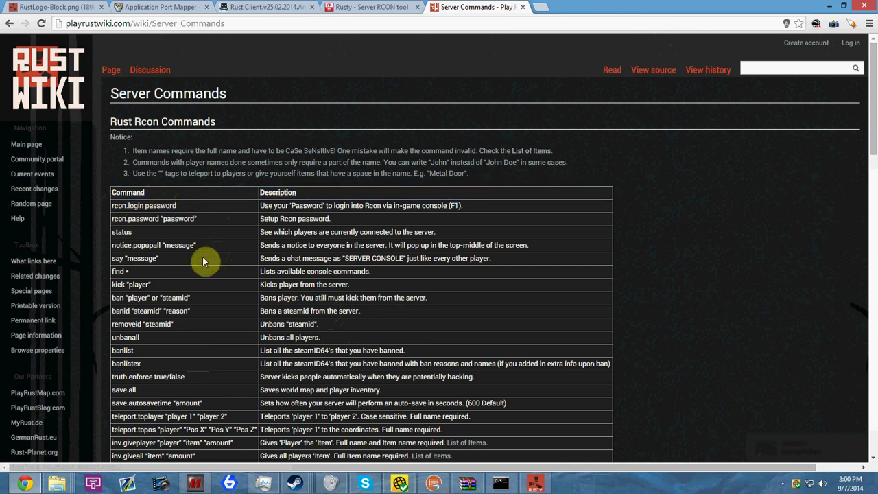
{"action": "scroll", "coordinate": [154, 245], "scroll_direction": "down", "scroll_amount": 3}
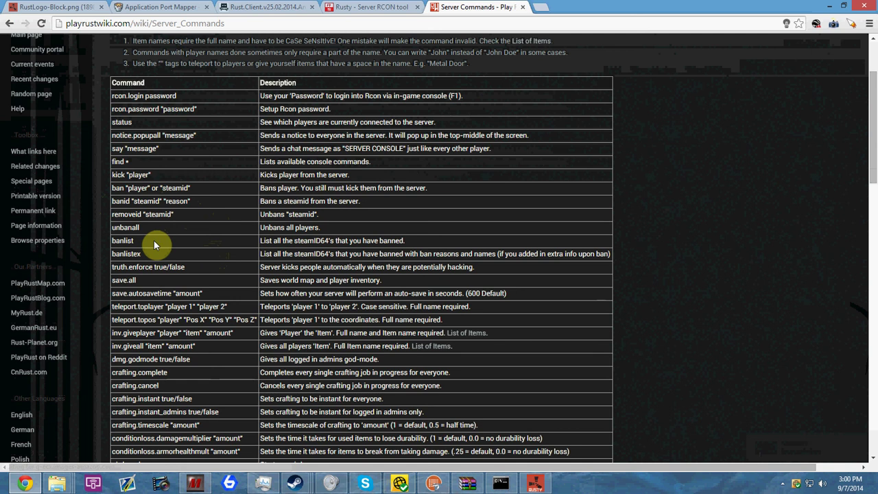
{"action": "scroll", "coordinate": [154, 245], "scroll_direction": "down", "scroll_amount": 3}
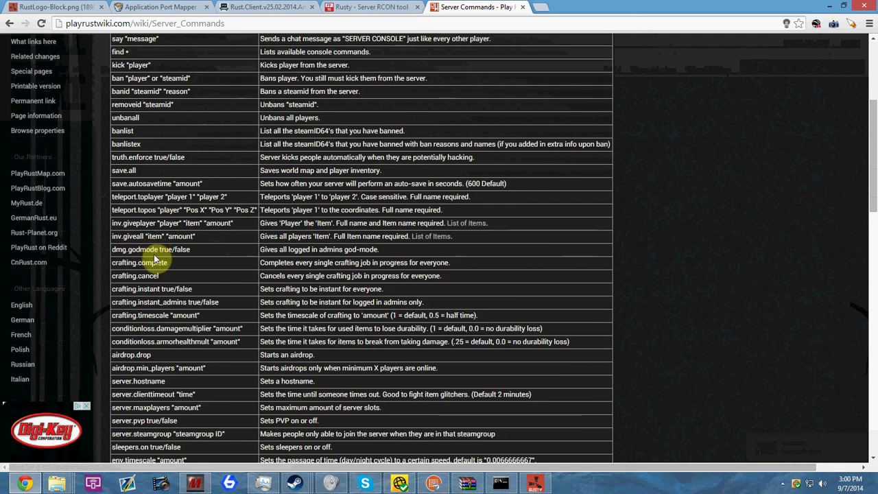
{"action": "scroll", "coordinate": [154, 262], "scroll_direction": "down", "scroll_amount": 2}
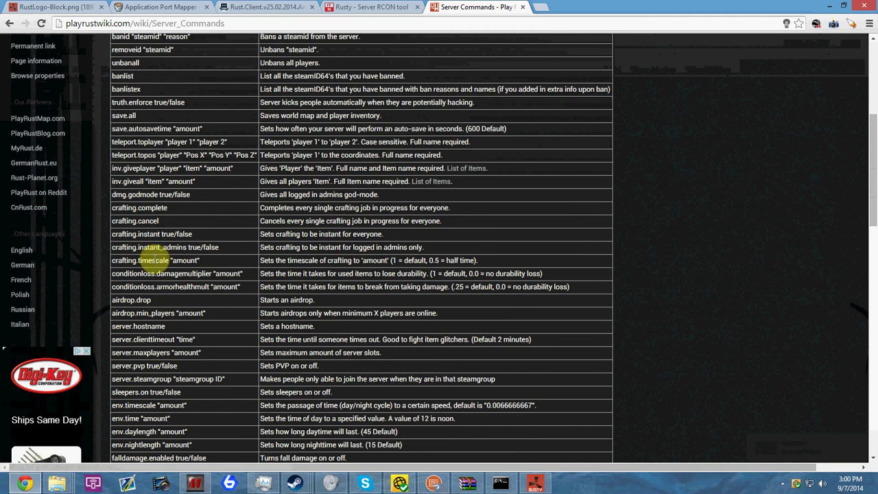
{"action": "scroll", "coordinate": [153, 261], "scroll_direction": "down", "scroll_amount": 3}
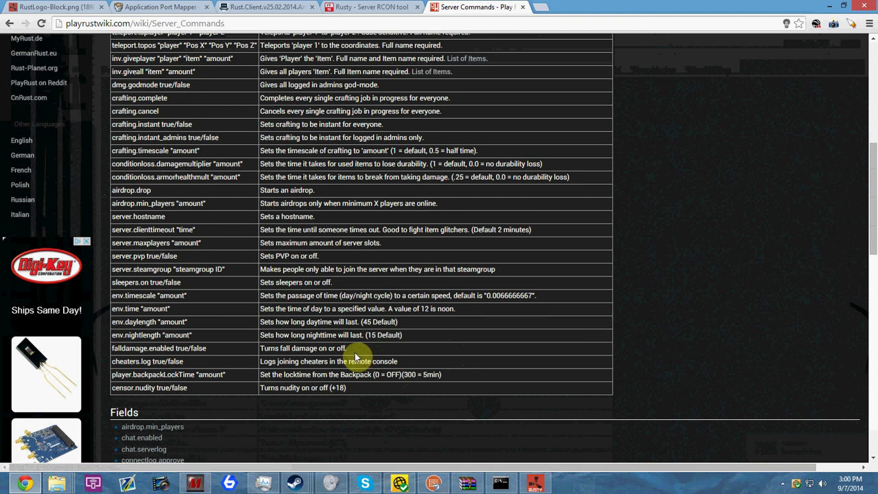
{"action": "scroll", "coordinate": [355, 353], "scroll_direction": "up", "scroll_amount": 2}
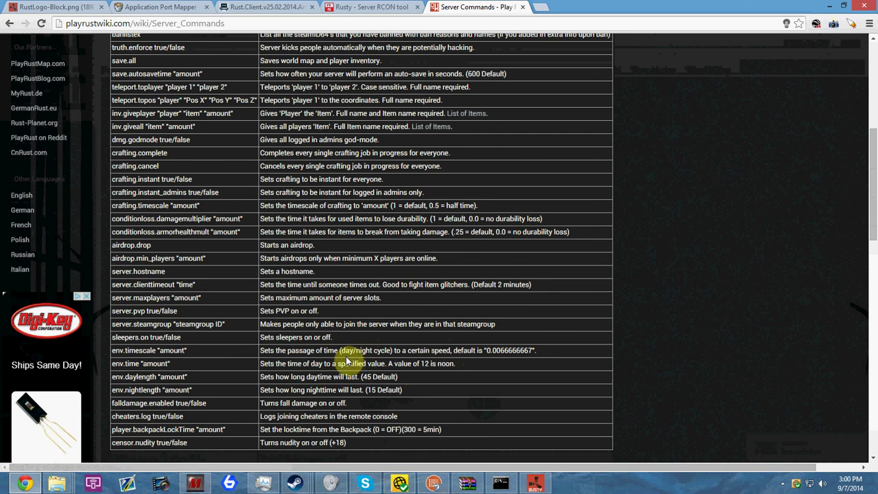
{"action": "scroll", "coordinate": [340, 363], "scroll_direction": "up", "scroll_amount": 10}
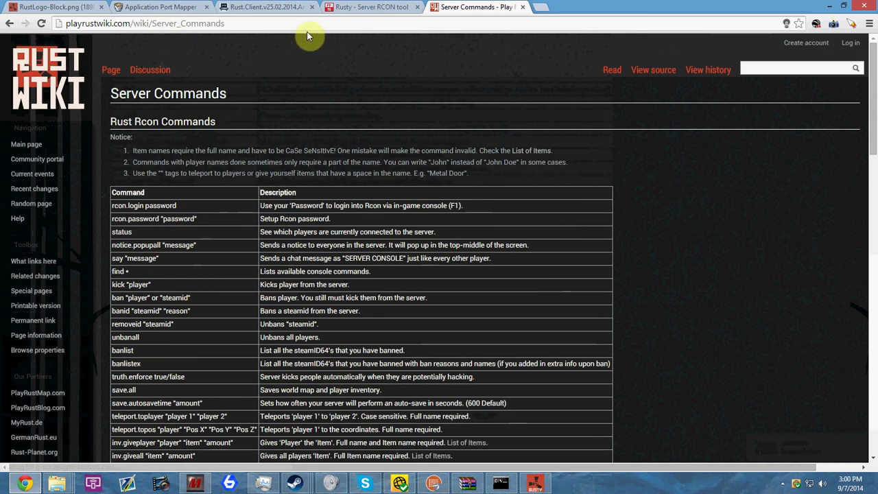
Return Chrome to the Rusty – Server RCON tool forum thread tab
{"action": "left_click", "coordinate": [312, 26]}
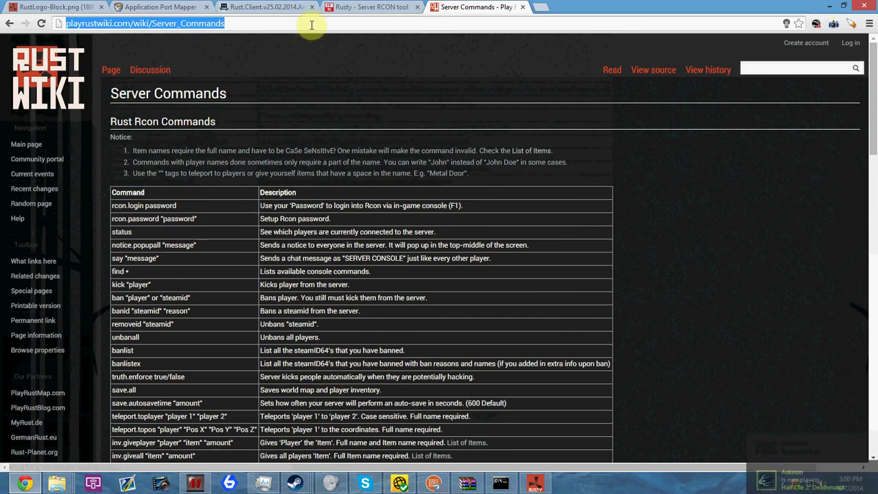
{"action": "left_click", "coordinate": [359, 6]}
{"action": "left_click", "coordinate": [247, 7]}
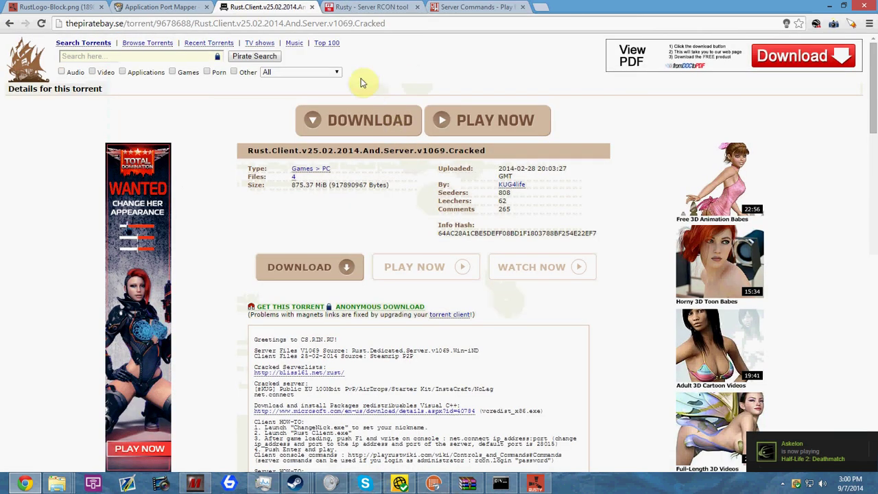
{"action": "left_click", "coordinate": [363, 7]}
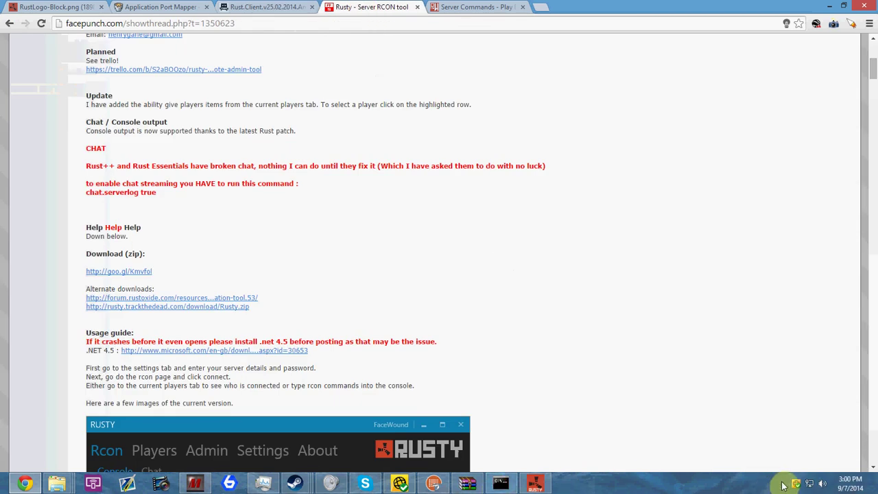